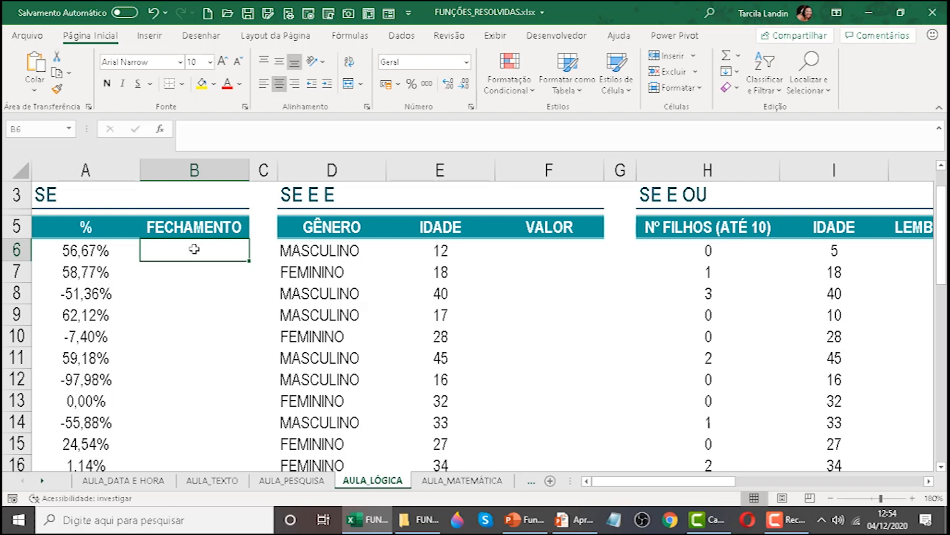
# Start an SE formula in cell B6 of the FECHAMENTO column with the logical test A6>=0.
pyautogui.click(914, 498)
pyautogui.click(913, 498)
pyautogui.click(913, 498)
pyautogui.click(914, 498)
pyautogui.click(913, 499)
pyautogui.click(913, 499)
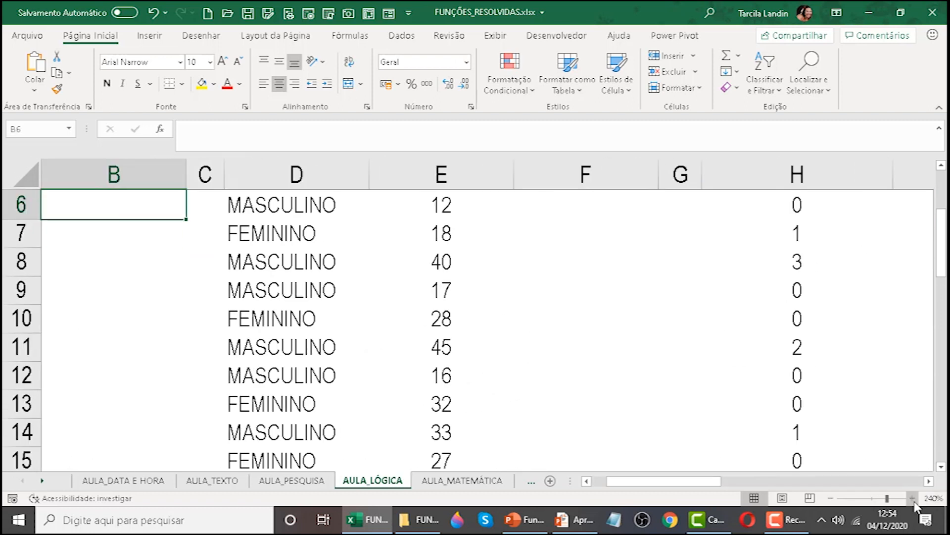
pyautogui.moveTo(663, 481); pyautogui.dragTo(650, 480)
pyautogui.scroll(1, 310, 357)
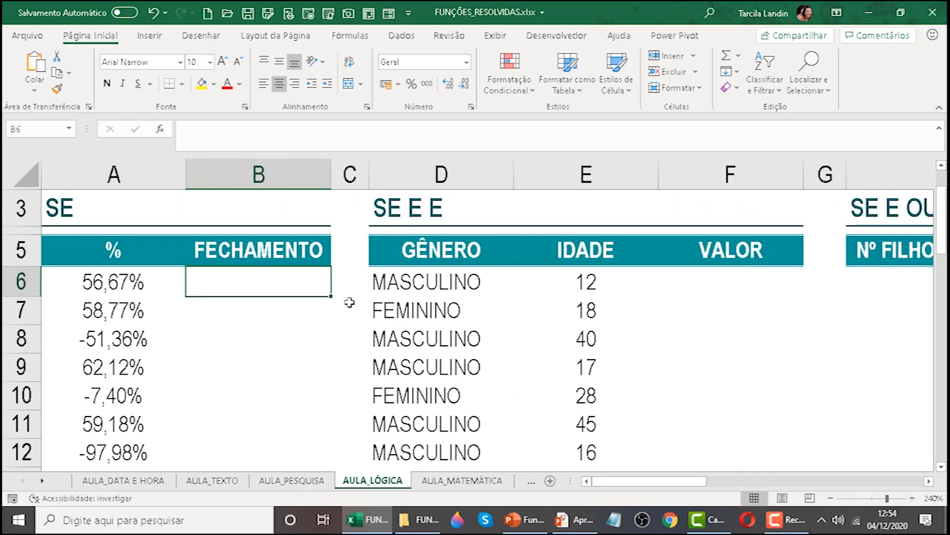
pyautogui.write('=')
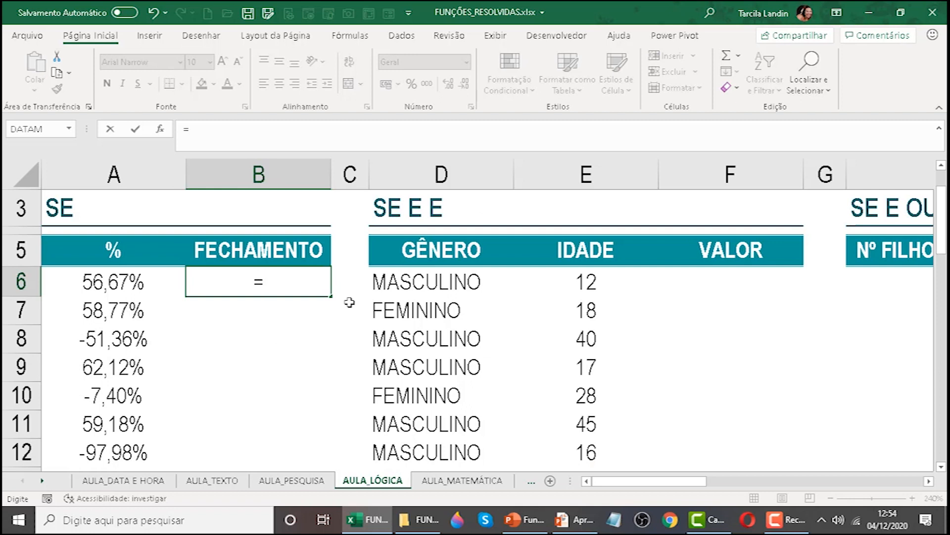
pyautogui.write('se(')
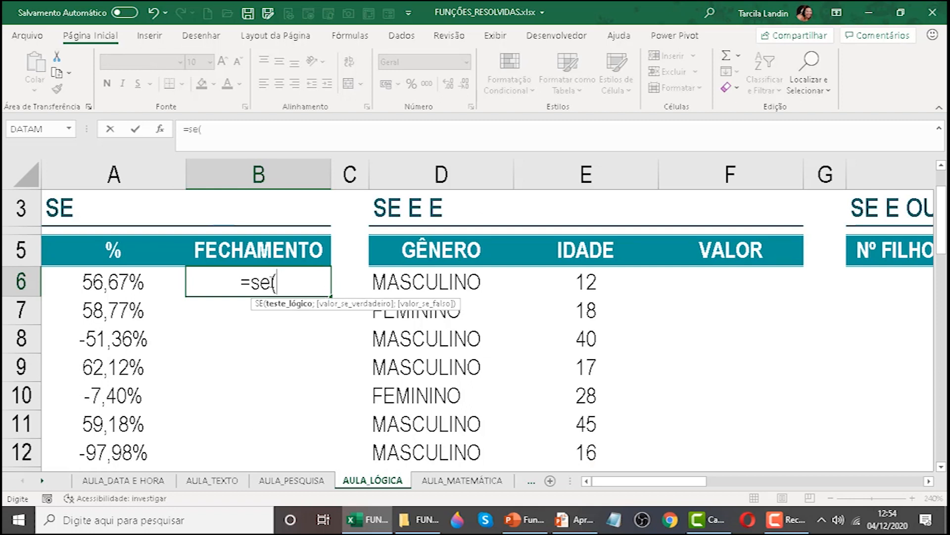
pyautogui.click(102, 282)
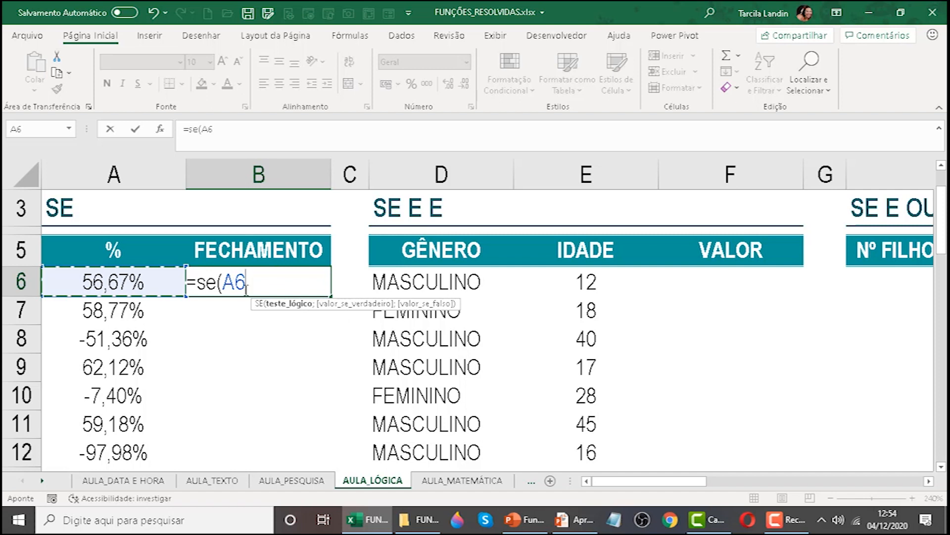
pyautogui.write('>=')
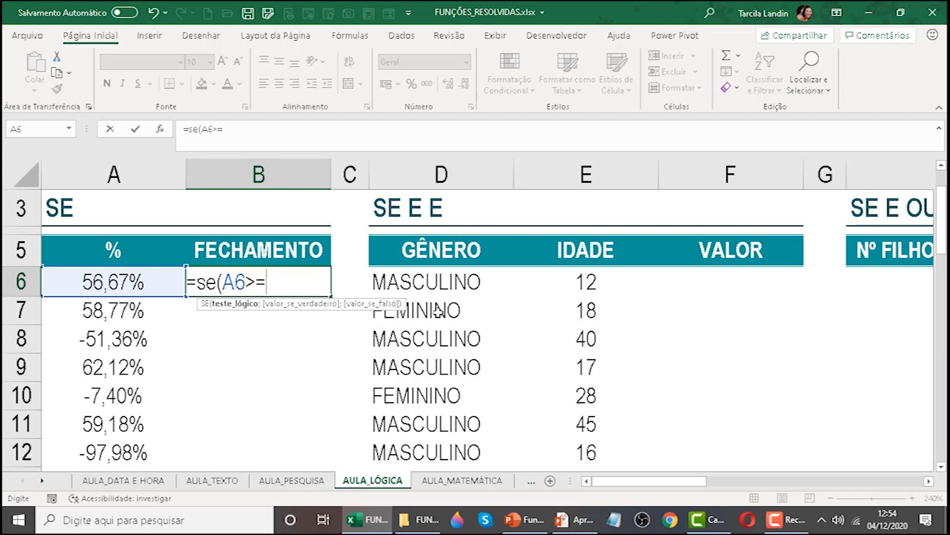
pyautogui.write('0;')
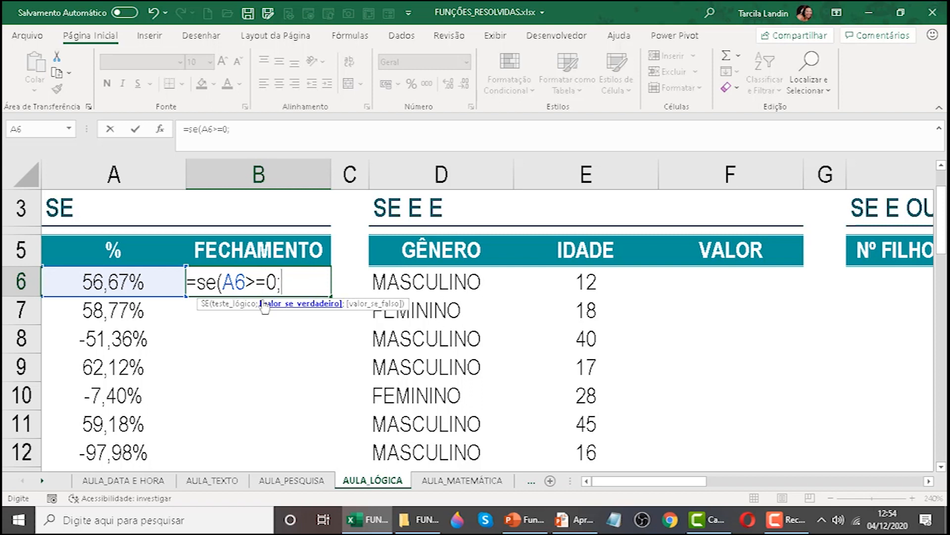
pyautogui.write('"lu')
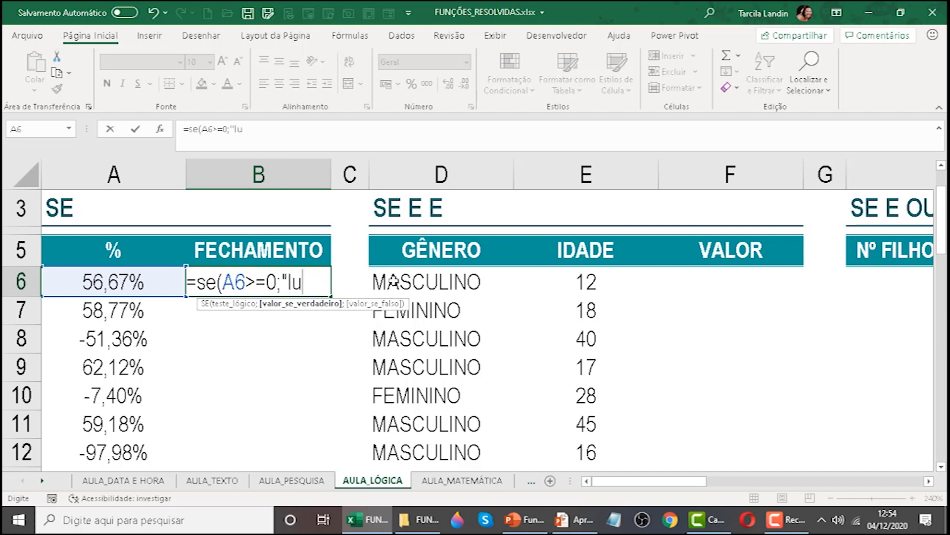
# Give the B6 formula "LUCRO" as its value if true.
pyautogui.press('BackSpace')
pyautogui.press('BackSpace')
pyautogui.write('LUCRO";')
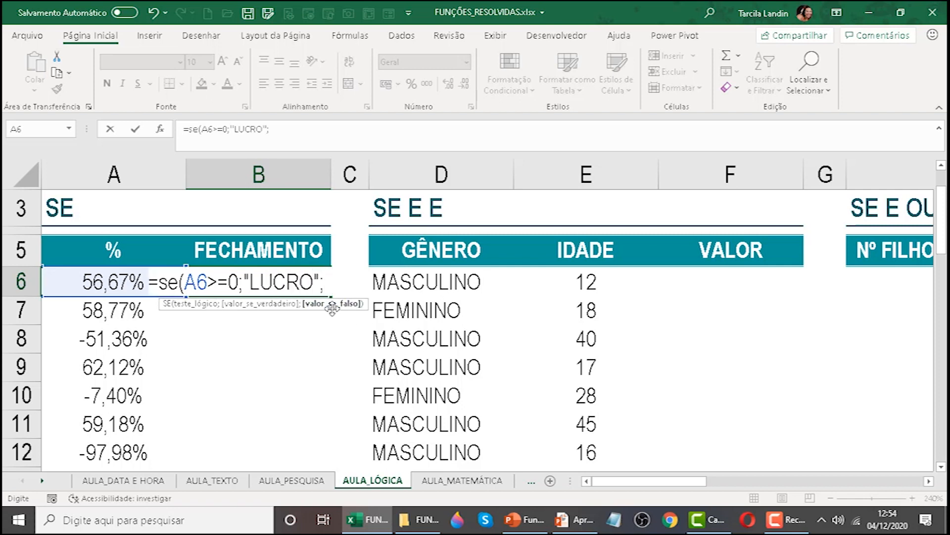
pyautogui.write('"PREJU')
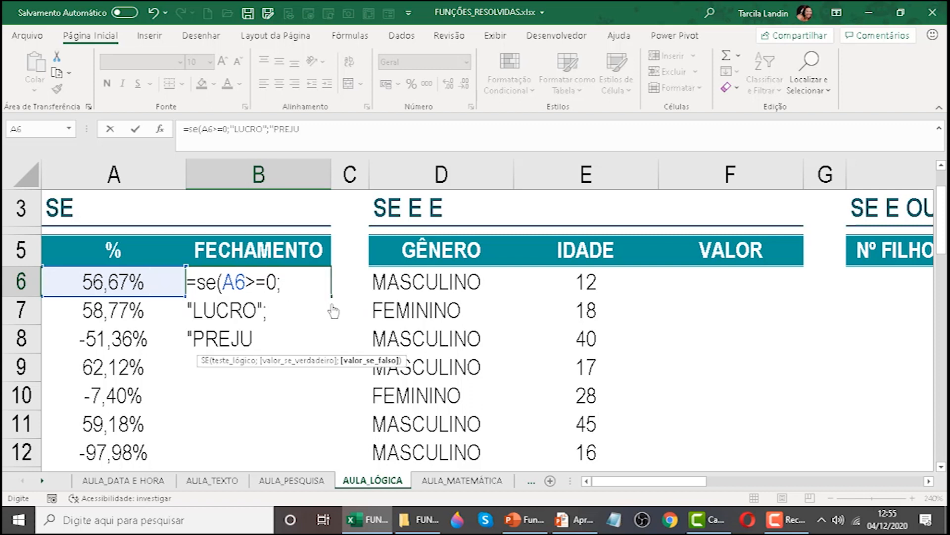
pyautogui.write('ÍZO"')
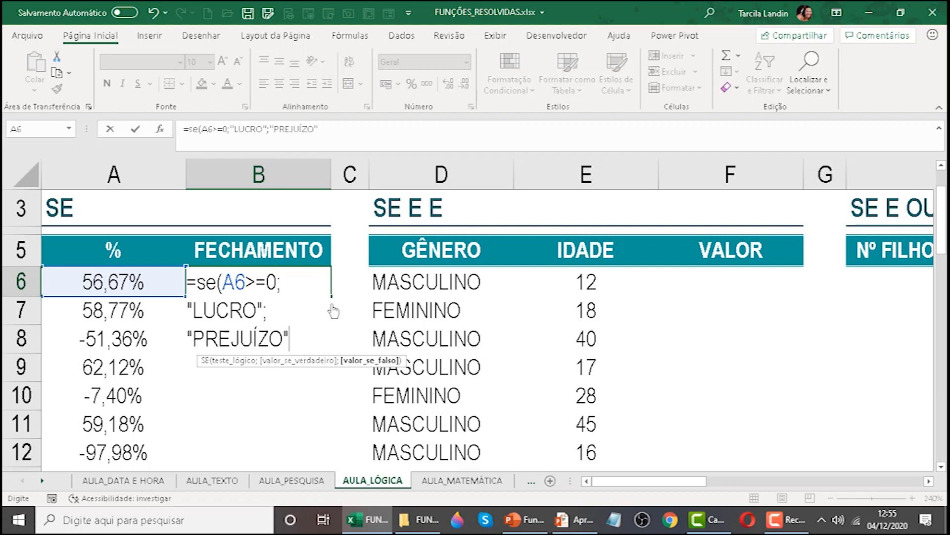
pyautogui.write(')')
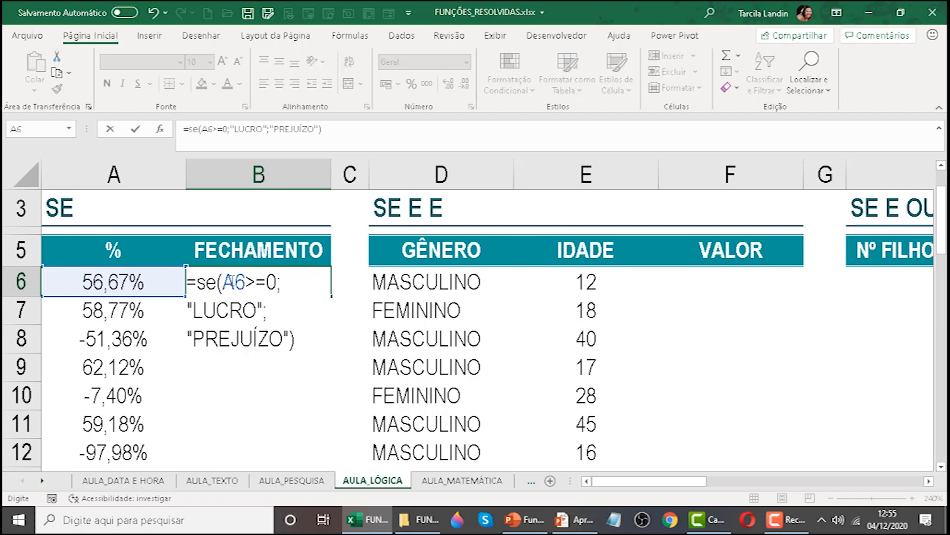
# Add "PREJUÍZO" as the value if false, close the SE function and commit the formula in B6.
pyautogui.moveTo(222, 282); pyautogui.dragTo(278, 282)
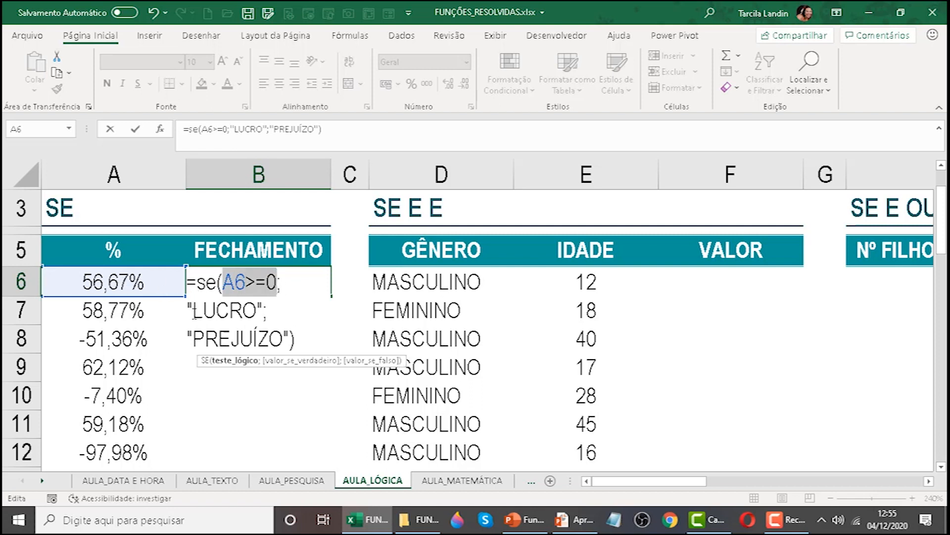
pyautogui.moveTo(188, 311); pyautogui.dragTo(264, 305)
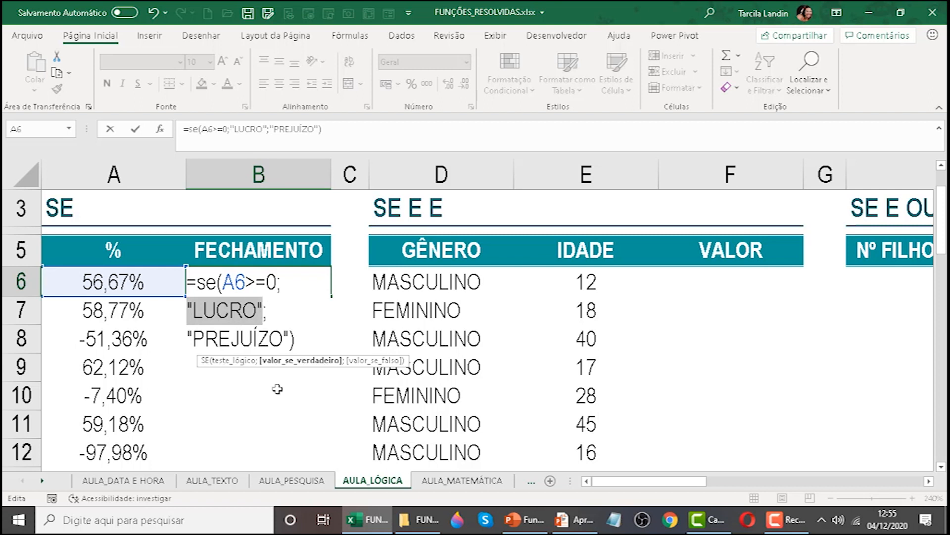
pyautogui.press('Left')
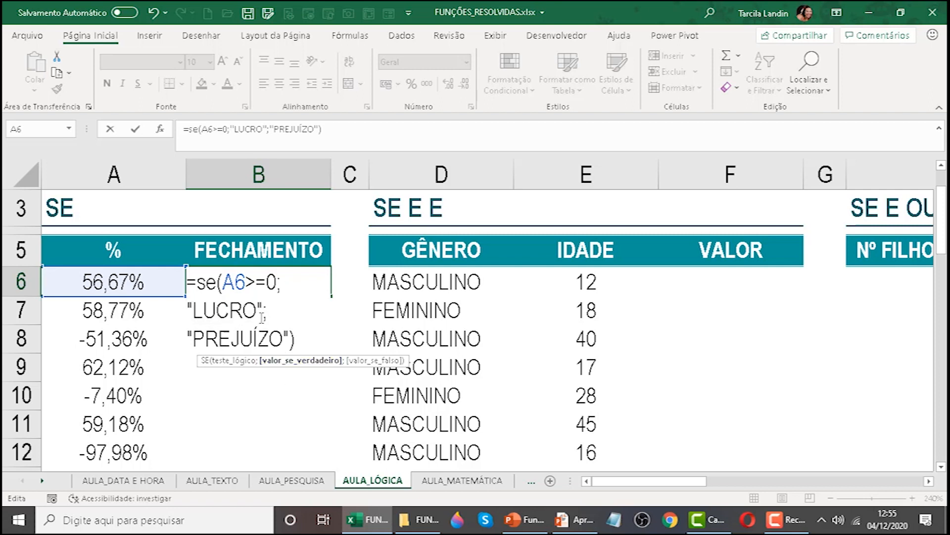
pyautogui.press('Down')
pyautogui.press('End')
pyautogui.press('Return')
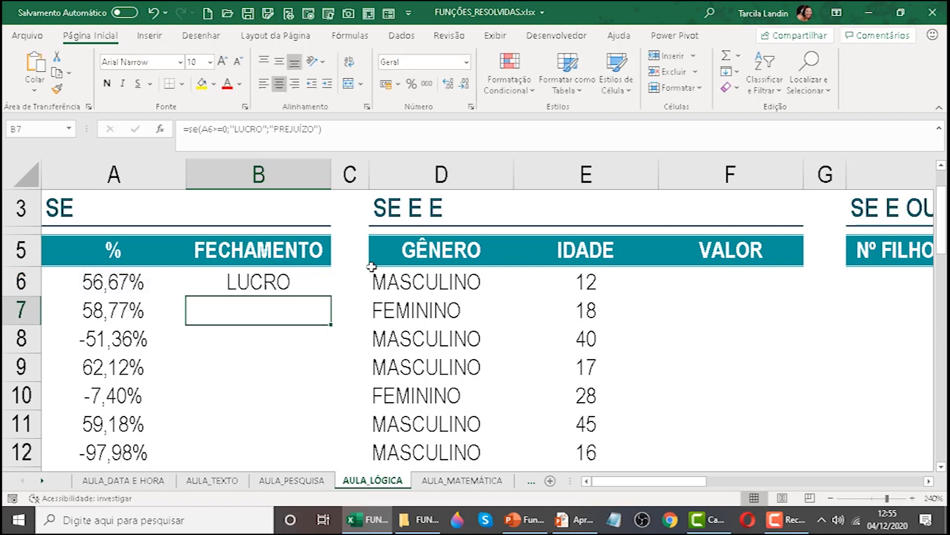
# Start an SE formula in cell B7 with the logical test A7<0.
pyautogui.click(147, 272)
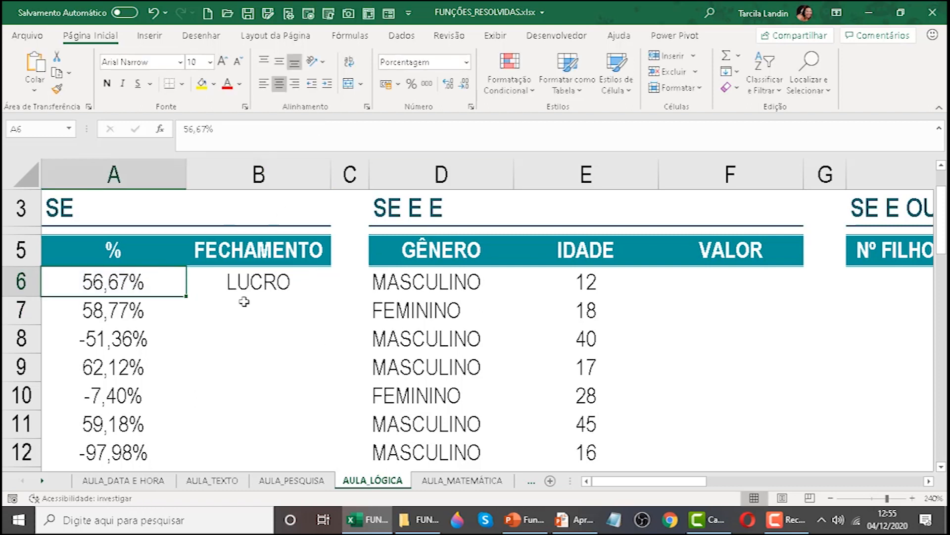
pyautogui.click(250, 279)
pyautogui.click(262, 308)
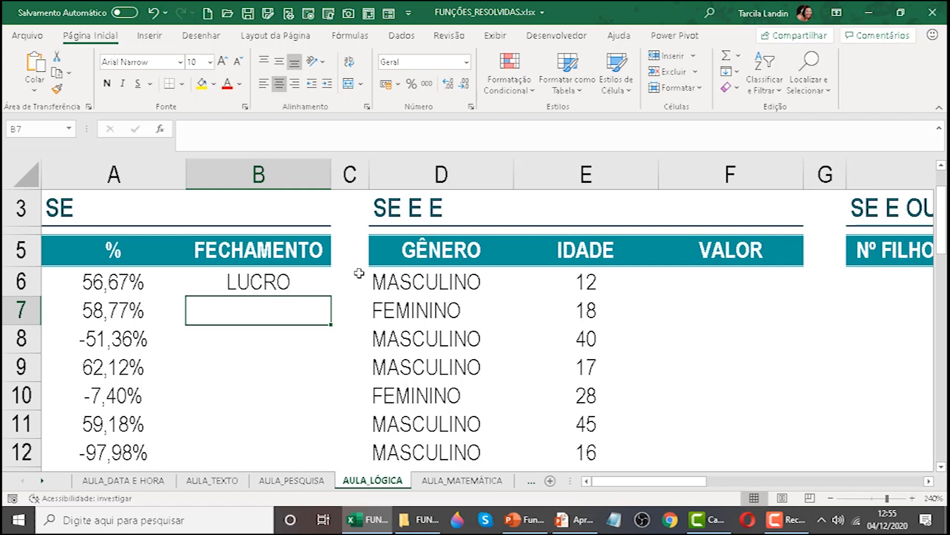
pyautogui.write('=')
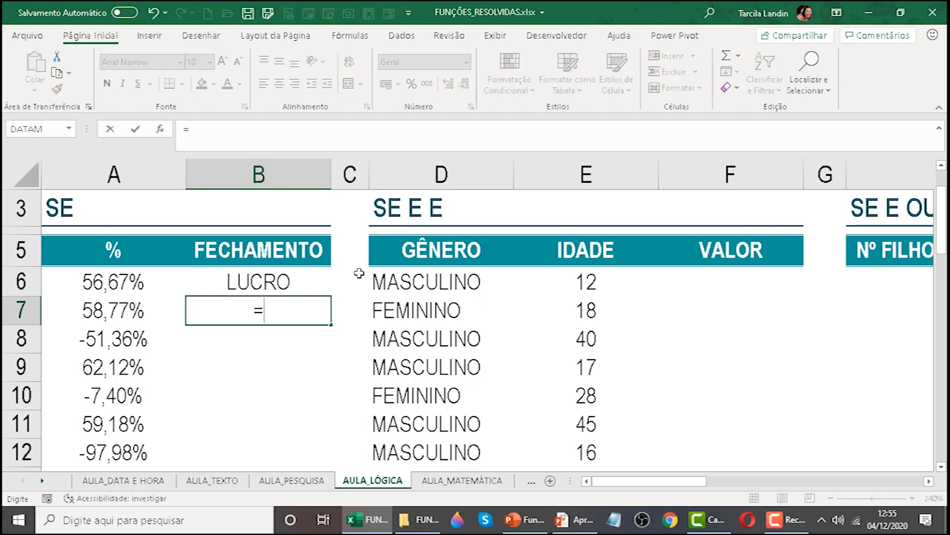
pyautogui.write('SE(')
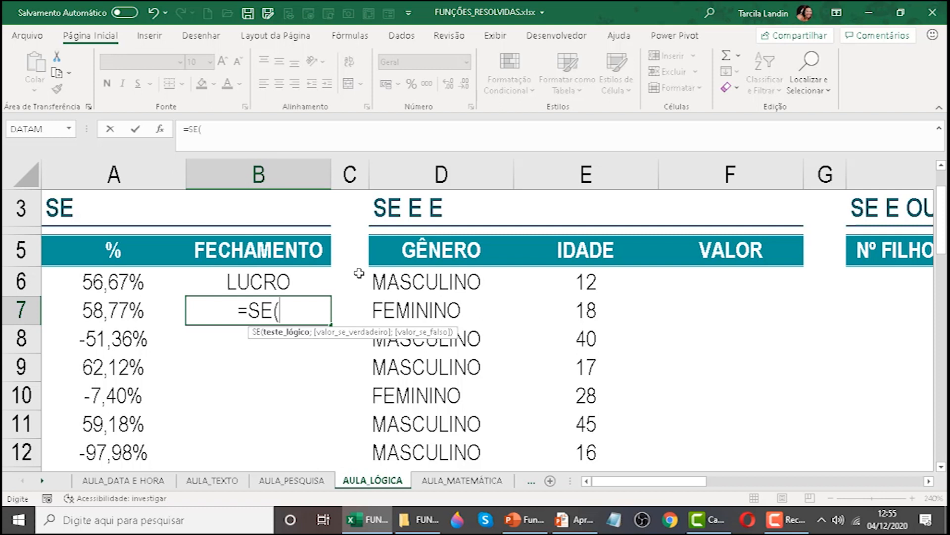
pyautogui.click(134, 312)
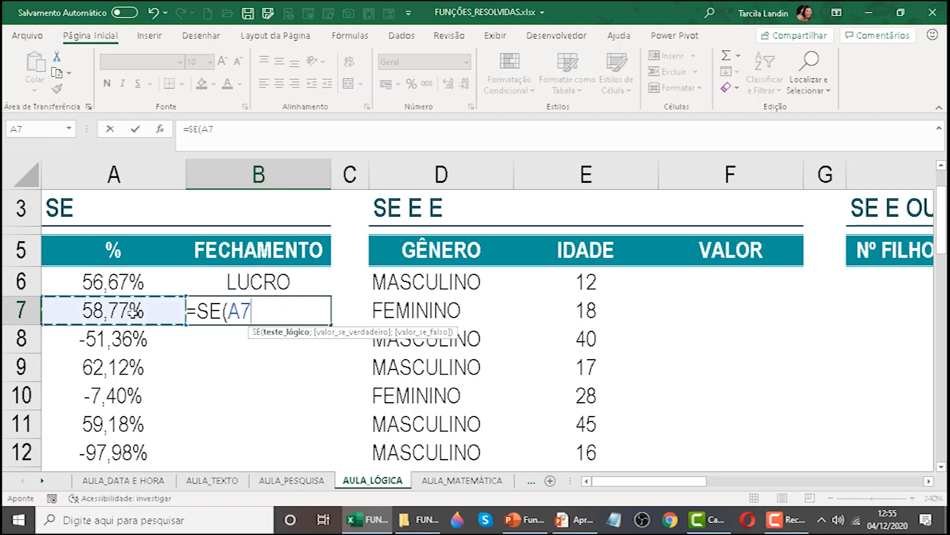
pyautogui.write('<')
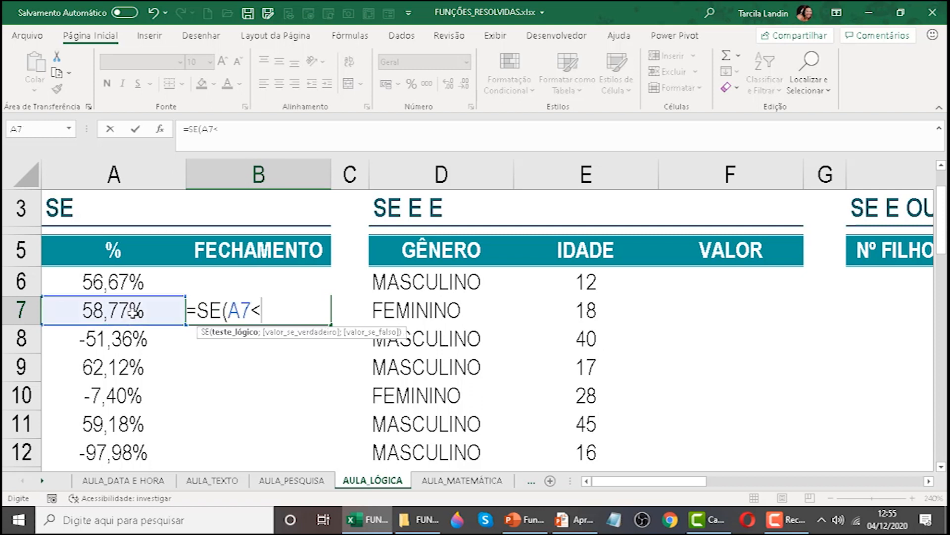
pyautogui.write('0')
pyautogui.write(';')
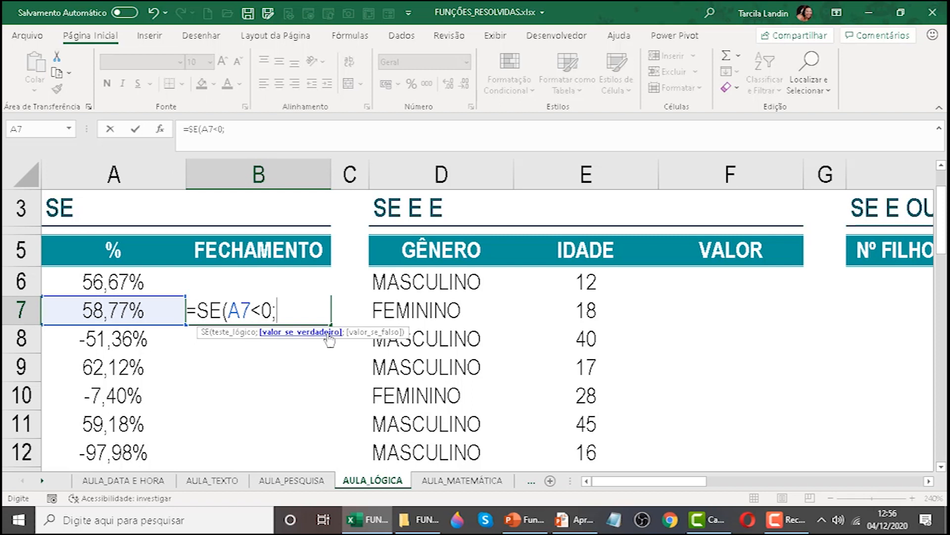
pyautogui.write('"PREJ')
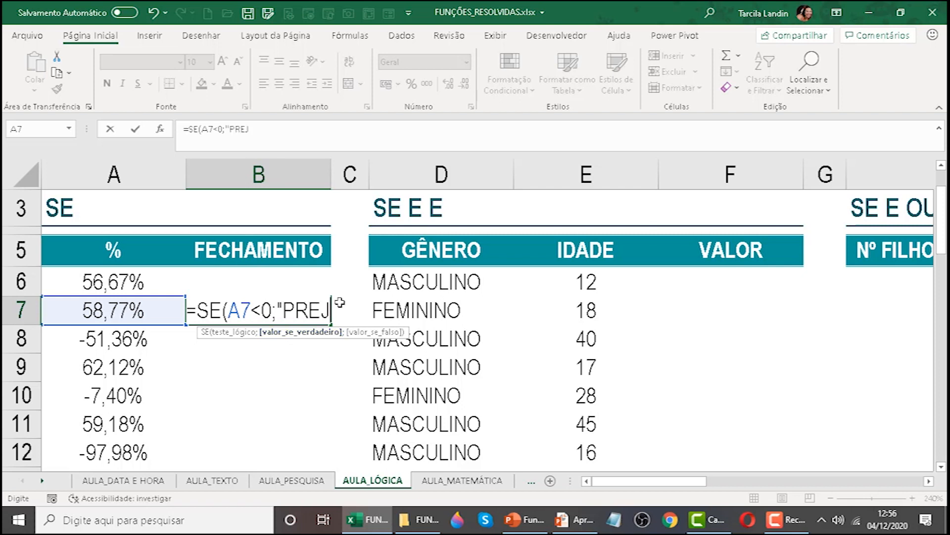
pyautogui.write('UÍXO')
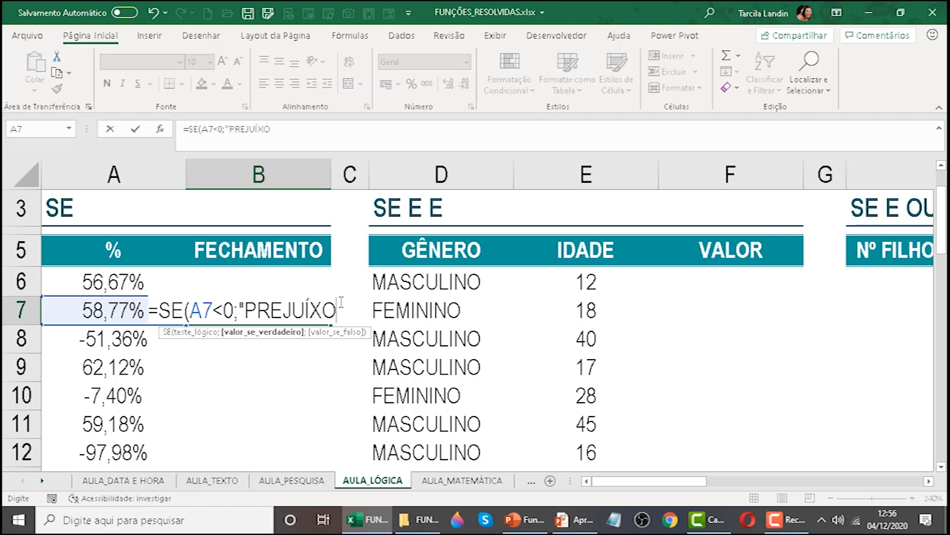
# Enter "PREJUÍZO" as the value if true in the B7 formula.
pyautogui.press('BackSpace')
pyautogui.press('BackSpace')
pyautogui.write('ZO";')
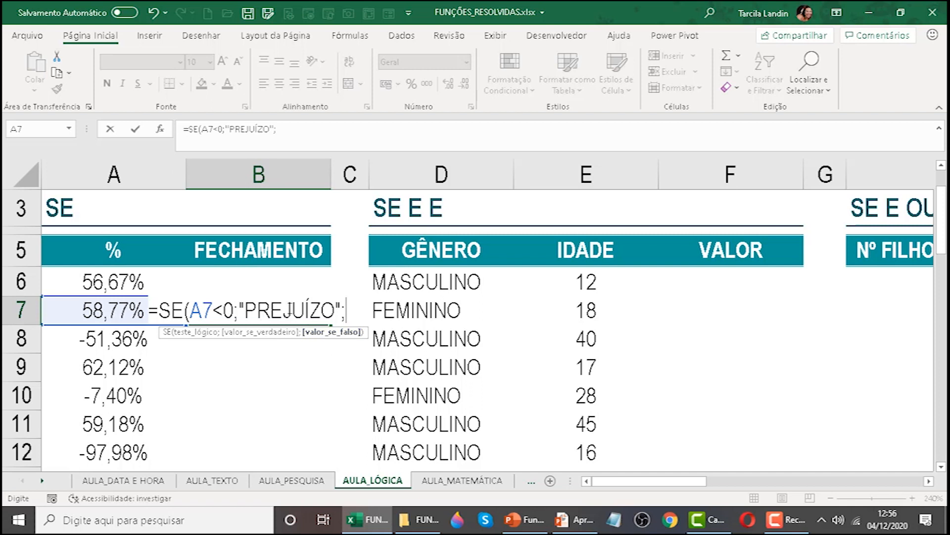
# Nest a second SE as the value if false in the B7 formula, with the logical test A7=0.
pyautogui.write('SE')
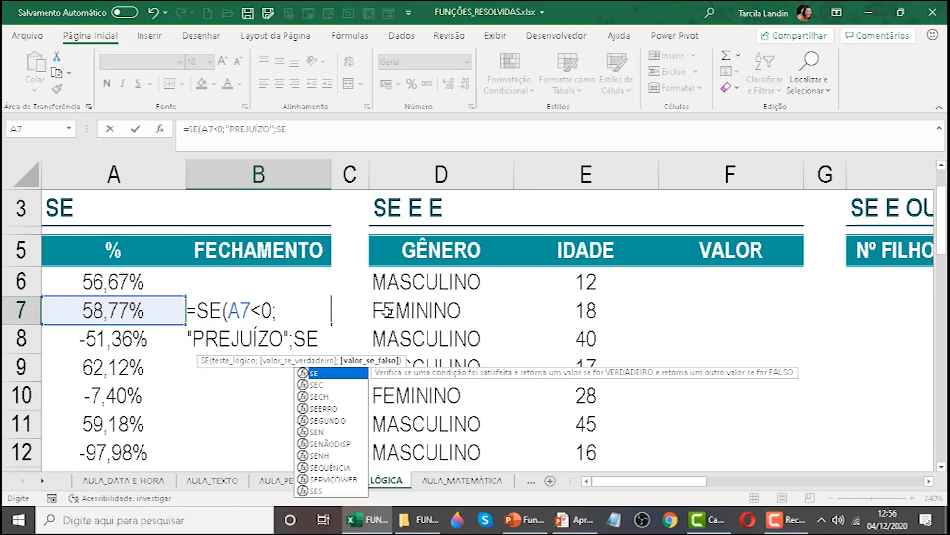
pyautogui.write('(')
pyautogui.click(158, 314)
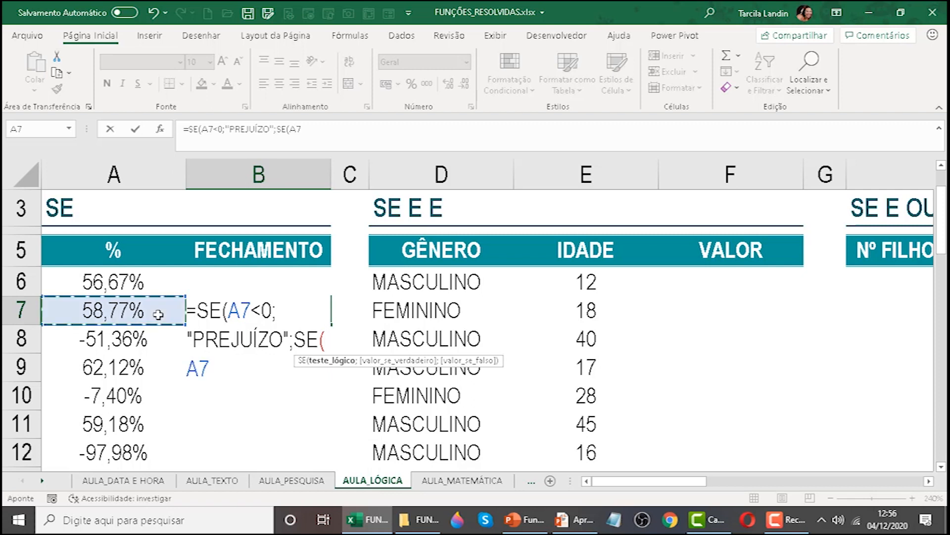
pyautogui.write('=0')
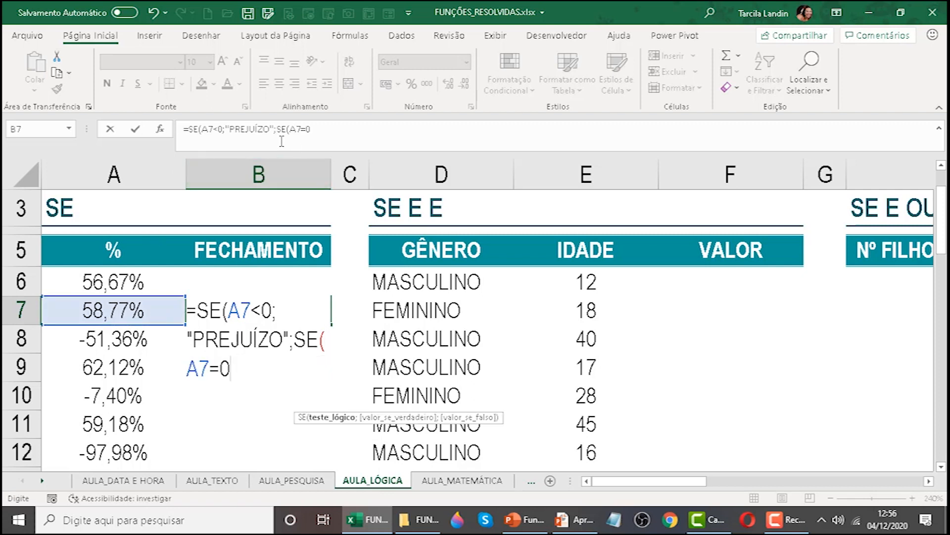
pyautogui.click(314, 130)
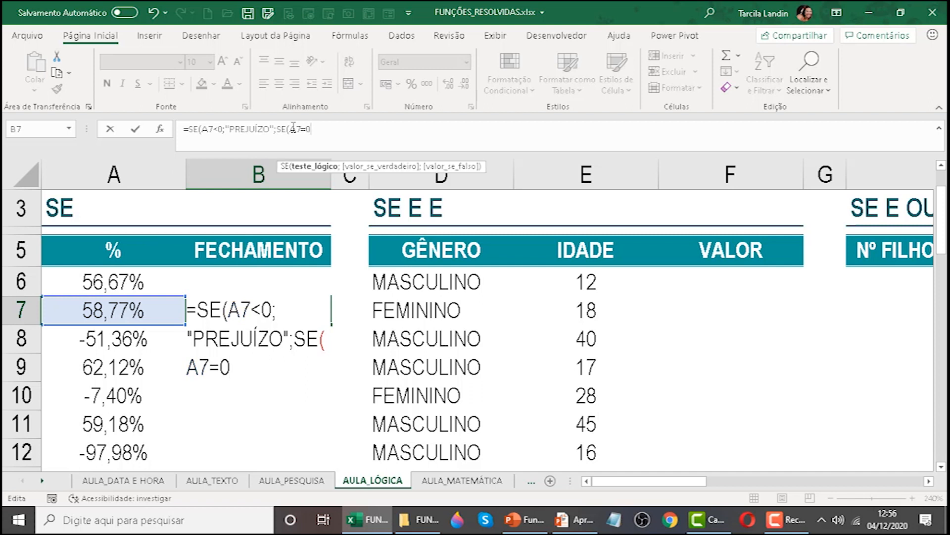
pyautogui.click(291, 129)
pyautogui.click(255, 361)
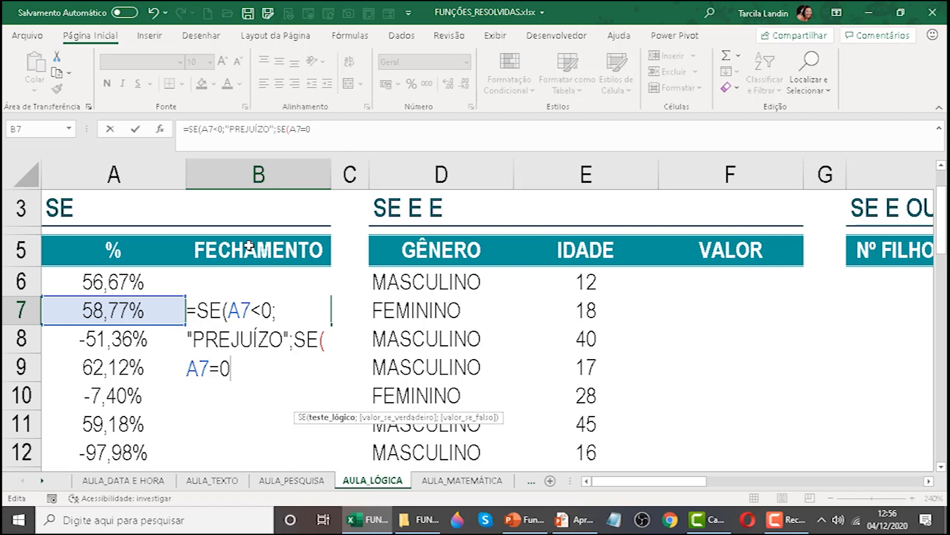
# Complete the nested SE in B7 with "NEUTRO" if true and "LUCRO" if false, and close its parenthesis.
pyautogui.write(';"NEUTRO"')
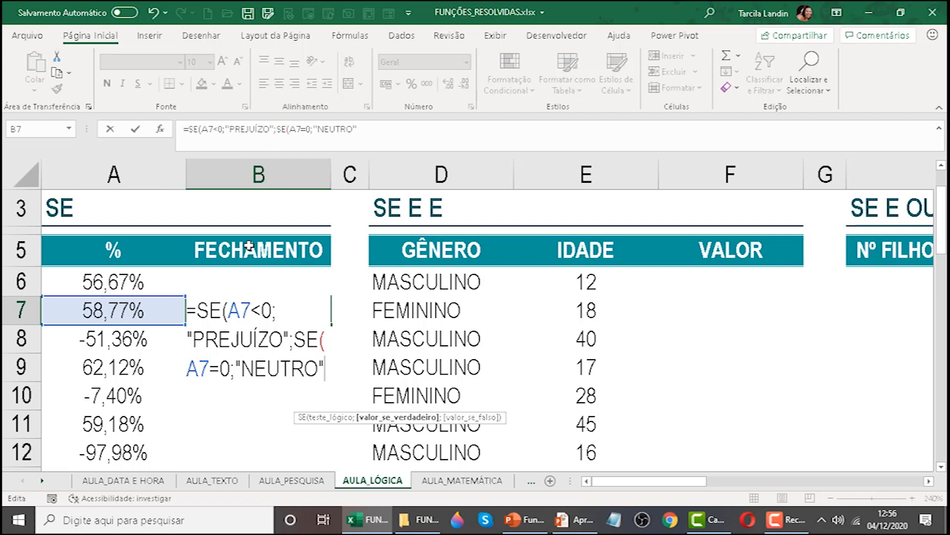
pyautogui.write(';')
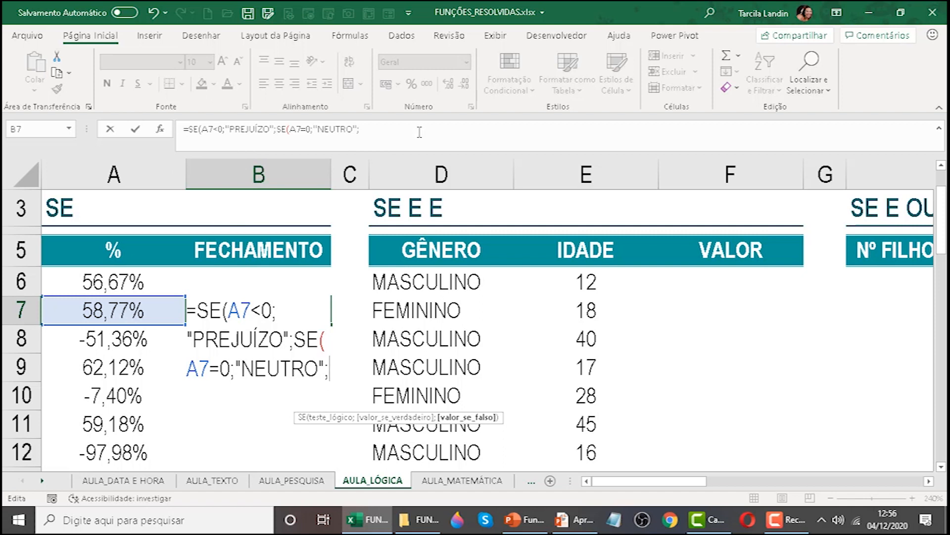
pyautogui.write('"LUCRO"')
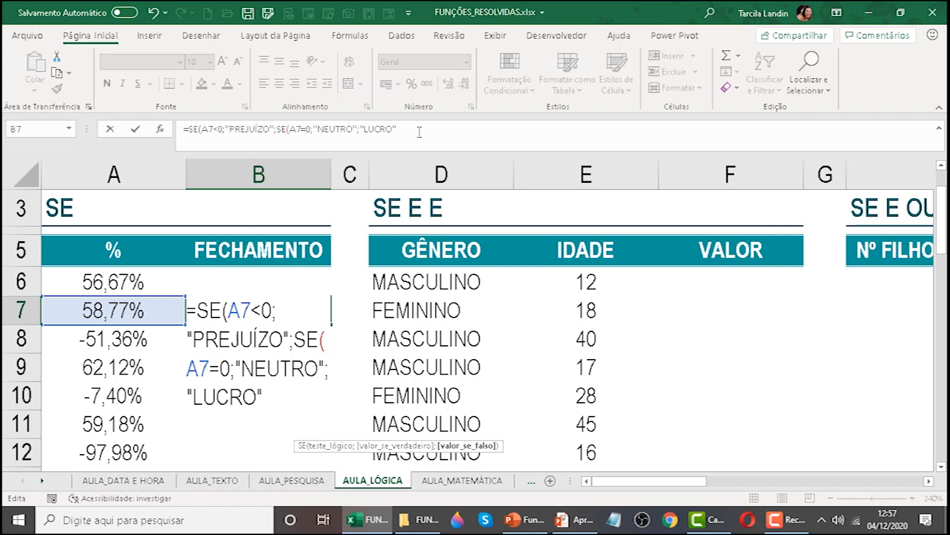
pyautogui.write(')')
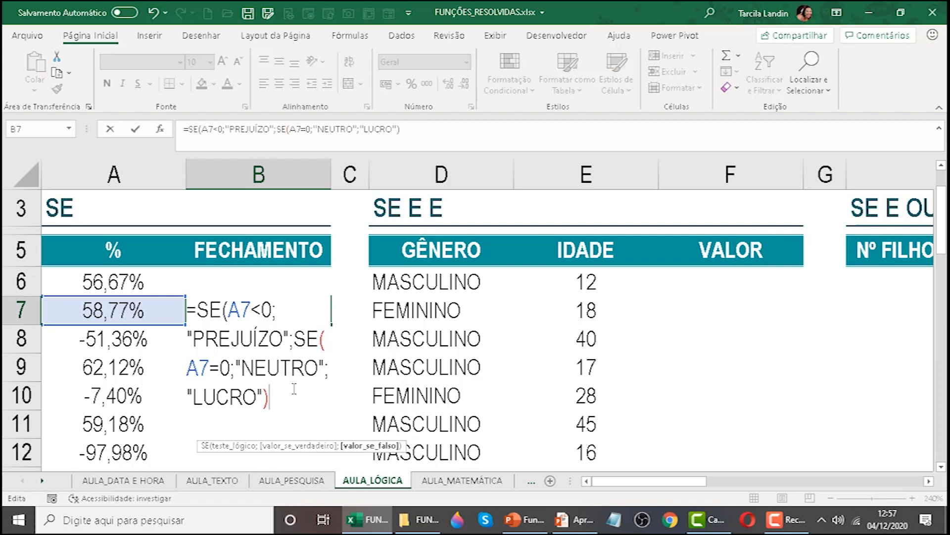
# Close the outer SE parenthesis of the B7 formula, review its nested structure, and enter it.
pyautogui.moveTo(280, 398); pyautogui.dragTo(322, 341)
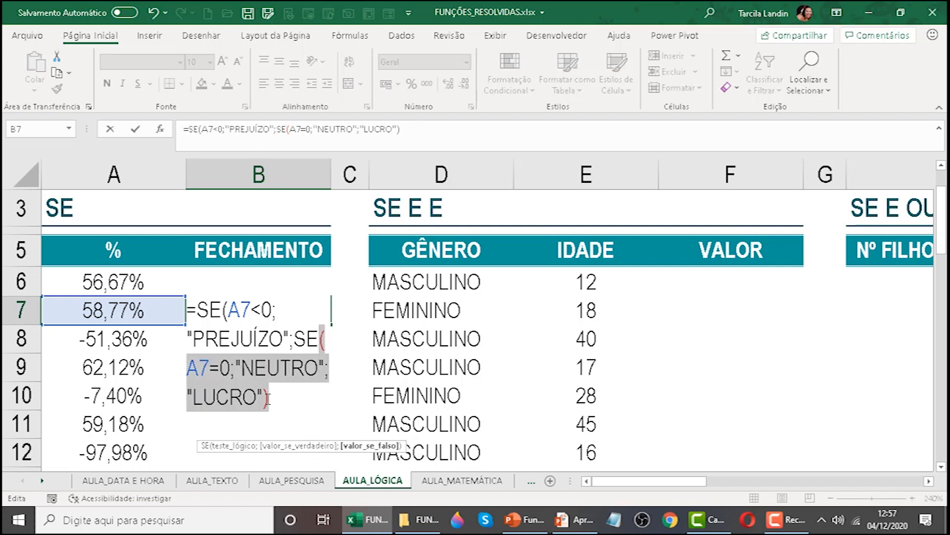
pyautogui.click(269, 398)
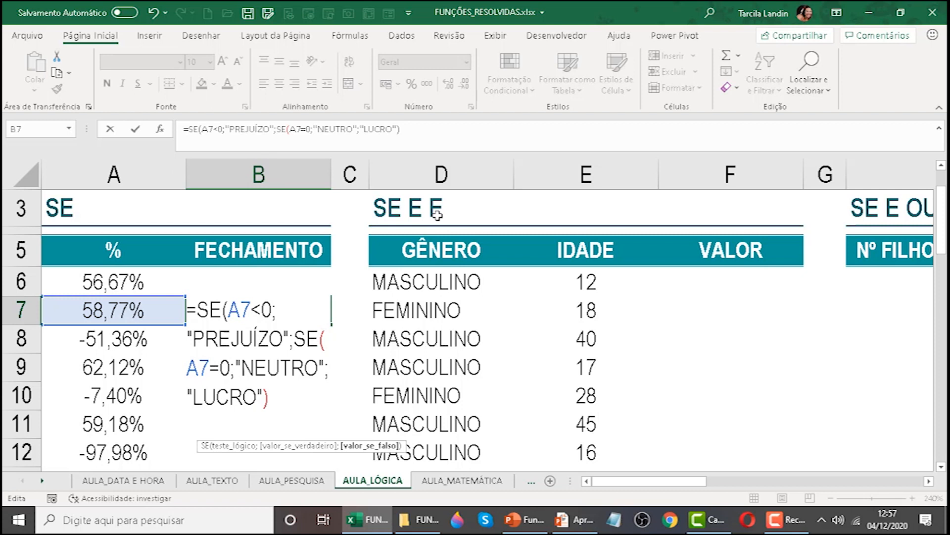
pyautogui.write(')')
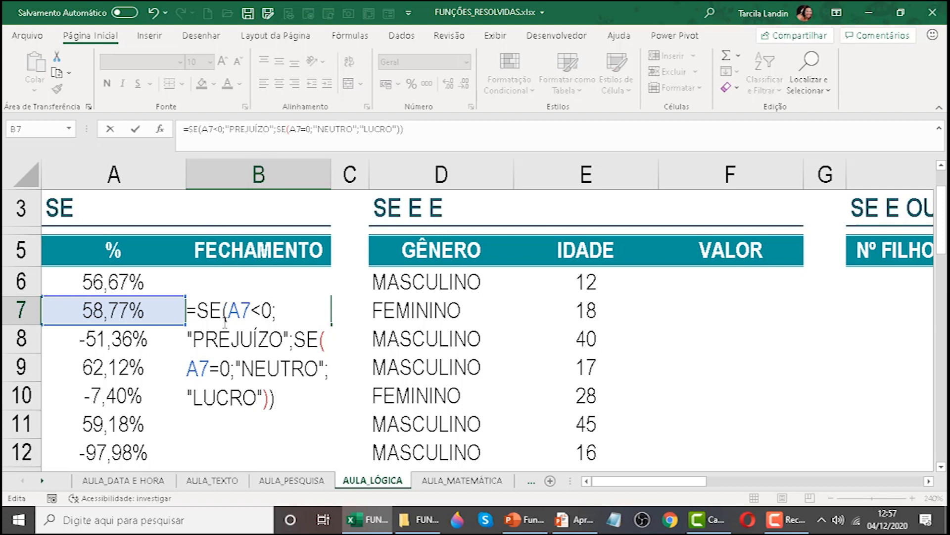
pyautogui.click(406, 129)
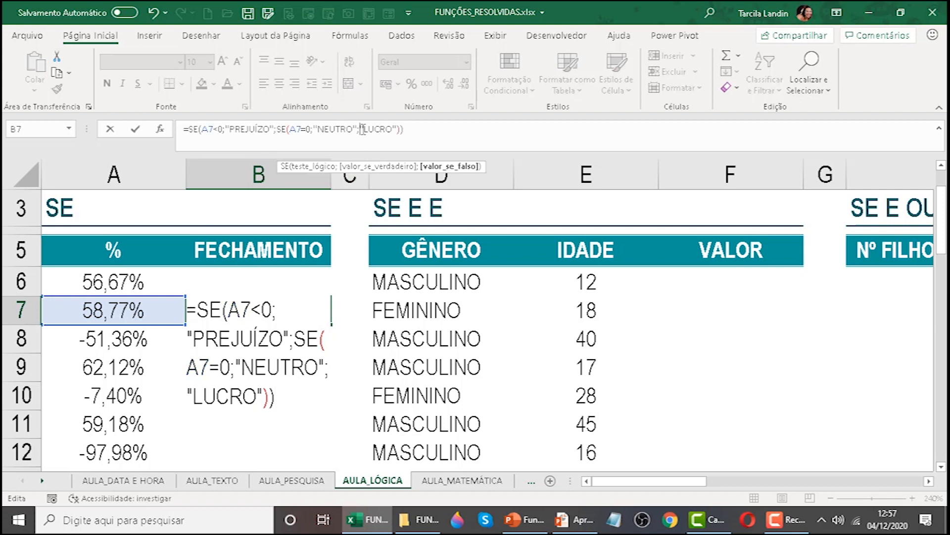
pyautogui.moveTo(402, 129); pyautogui.dragTo(275, 129)
pyautogui.click(351, 129)
pyautogui.moveTo(351, 129); pyautogui.dragTo(142, 129)
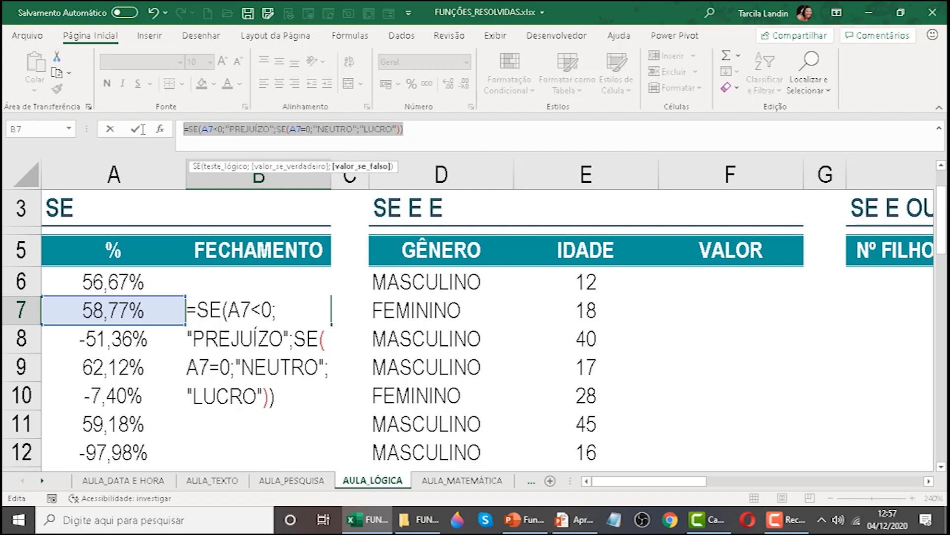
pyautogui.click(470, 130)
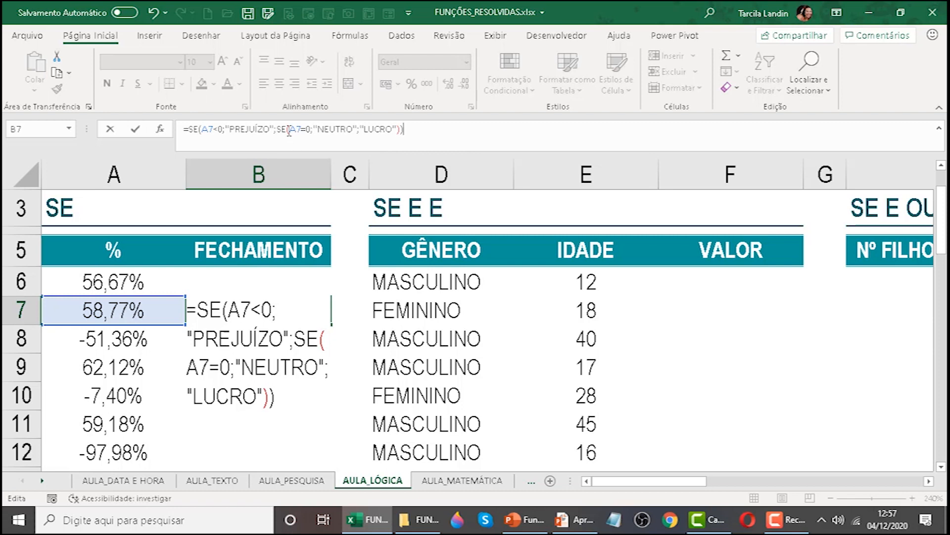
pyautogui.press('Left')
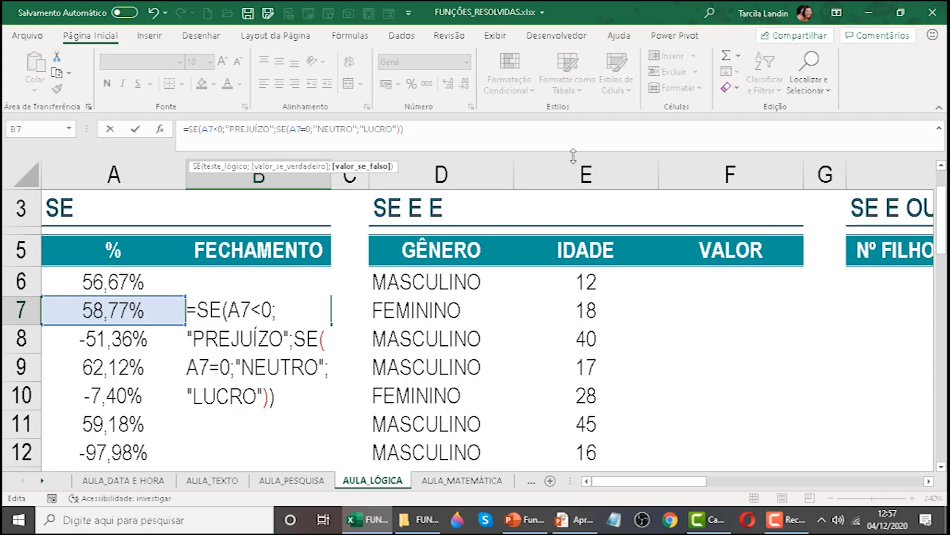
pyautogui.press('Return')
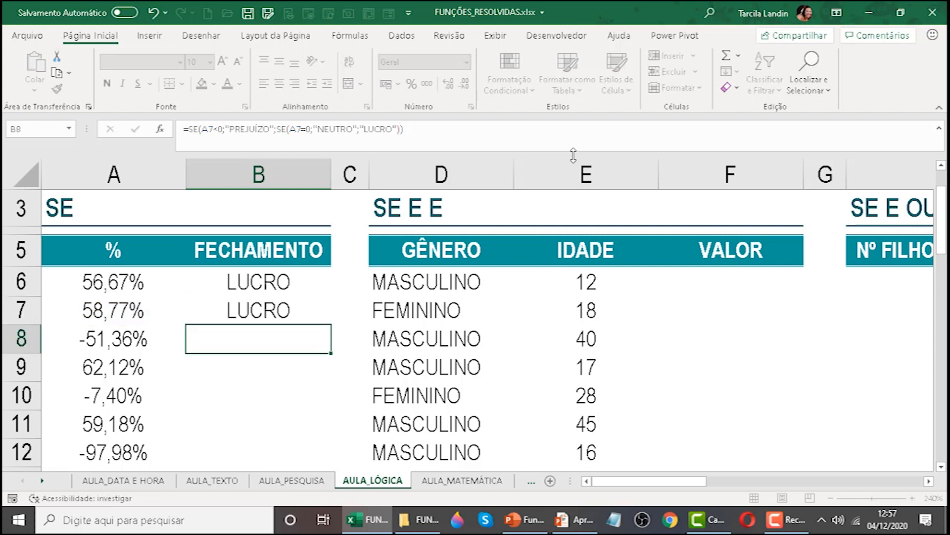
# Fill the nested SE formula from B7 down the FECHAMENTO column to B19.
pyautogui.click(276, 294)
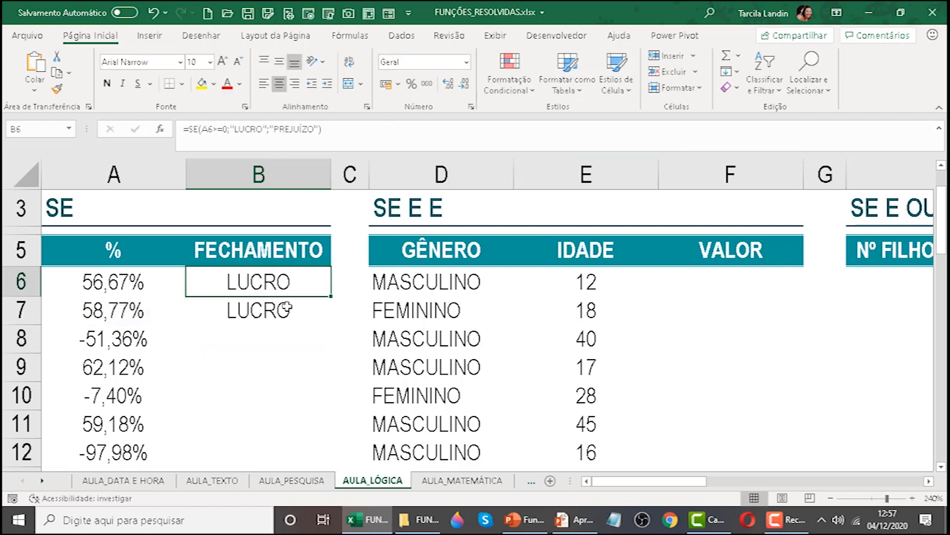
pyautogui.click(287, 307)
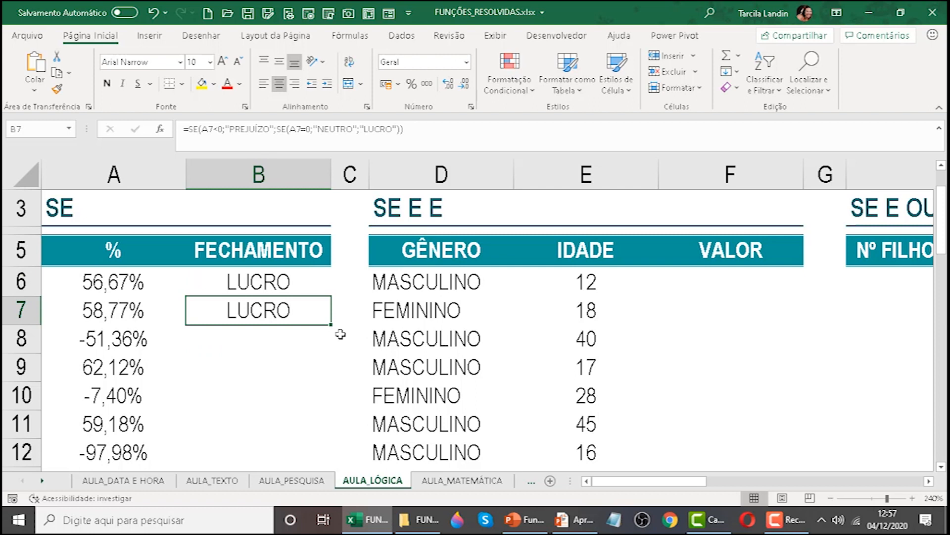
pyautogui.moveTo(330, 325); pyautogui.dragTo(282, 400)
pyautogui.scroll(1, 294, 410)
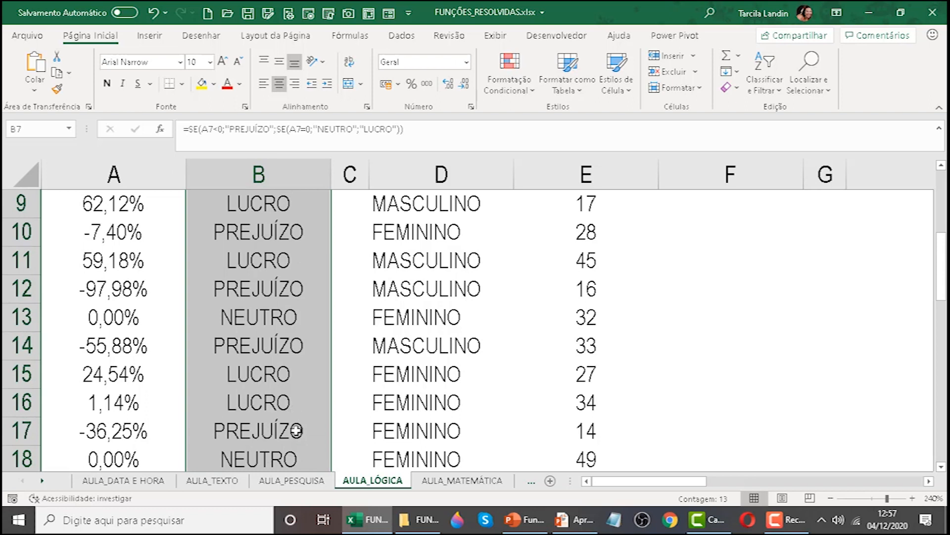
pyautogui.scroll(-1, 297, 430)
# Check the FECHAMENTO classifications against their percentages in rows 13 to 19.
pyautogui.click(226, 379)
pyautogui.moveTo(84, 385); pyautogui.dragTo(227, 378)
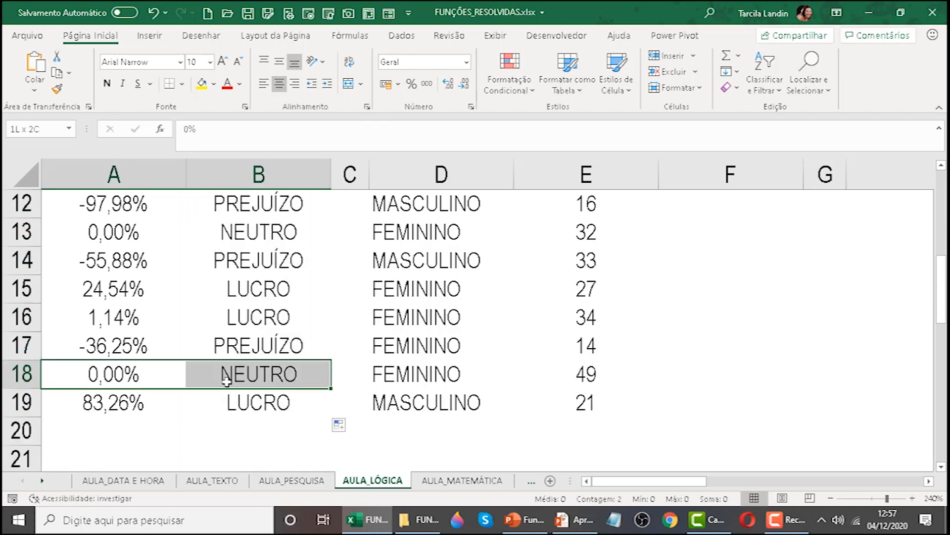
pyautogui.moveTo(245, 399); pyautogui.dragTo(149, 402)
pyautogui.moveTo(221, 341); pyautogui.dragTo(188, 342)
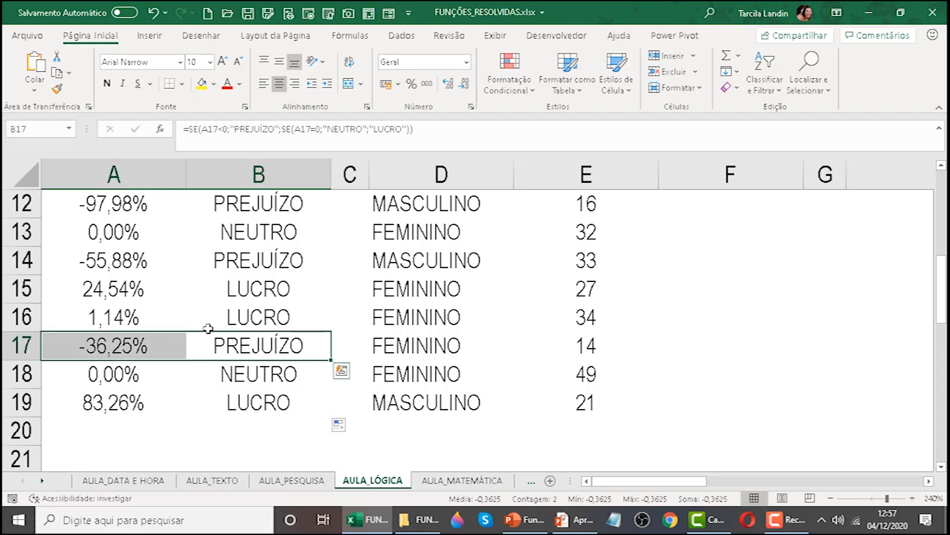
pyautogui.click(244, 314)
pyautogui.moveTo(244, 314); pyautogui.dragTo(141, 287)
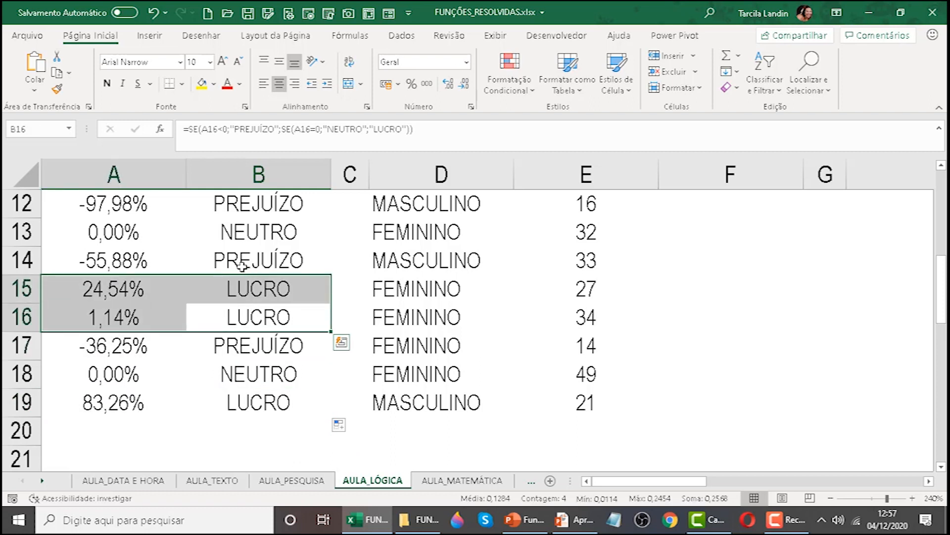
pyautogui.moveTo(246, 265); pyautogui.dragTo(157, 261)
pyautogui.moveTo(245, 238); pyautogui.dragTo(100, 225)
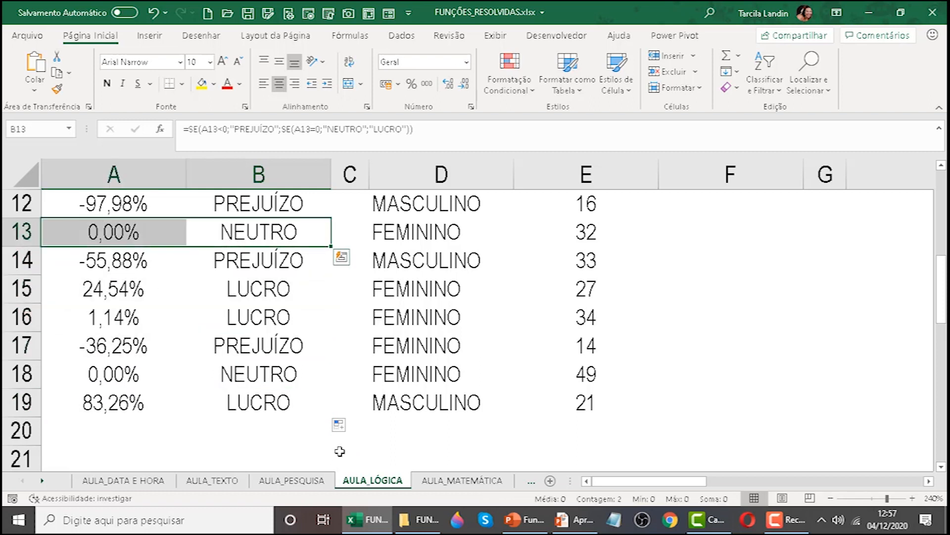
# Compare the simple SE formula in B6 with the nested SE formula in B7 and review the filled column.
pyautogui.scroll(3, 340, 449)
pyautogui.click(286, 288)
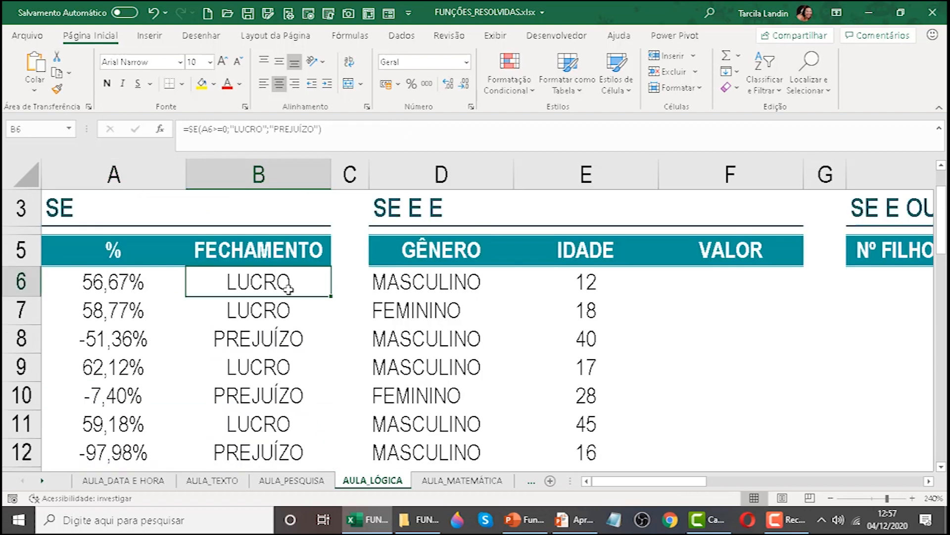
pyautogui.click(269, 319)
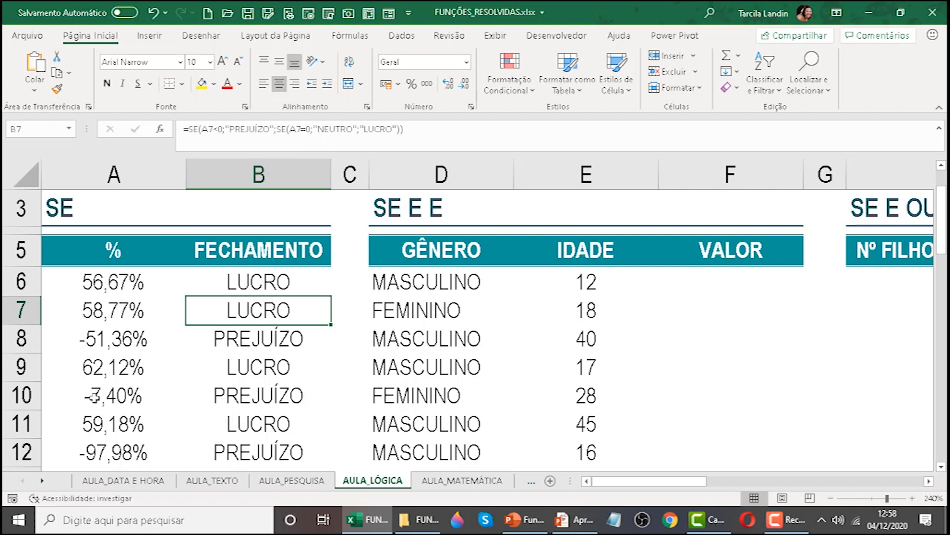
pyautogui.scroll(-3, 164, 444)
pyautogui.scroll(3, 163, 443)
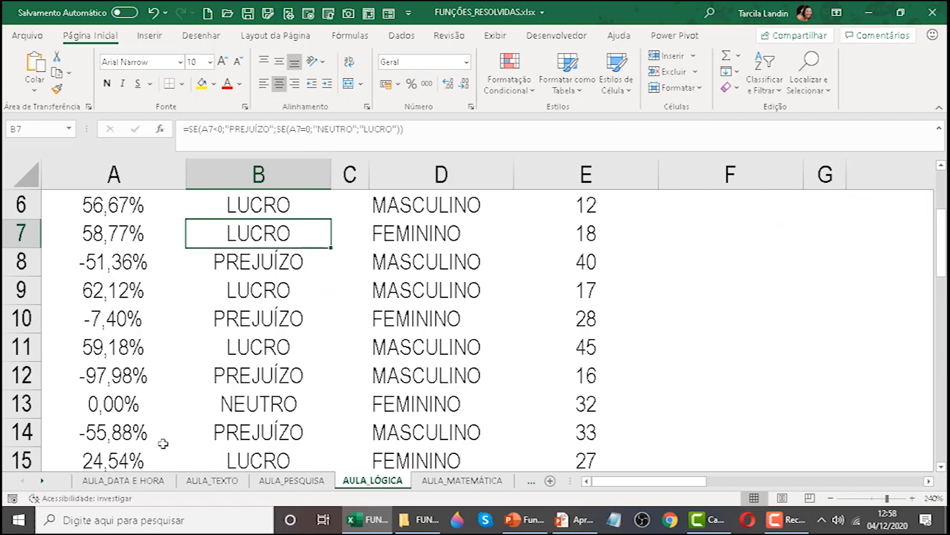
pyautogui.scroll(-1, 163, 443)
pyautogui.scroll(2, 163, 442)
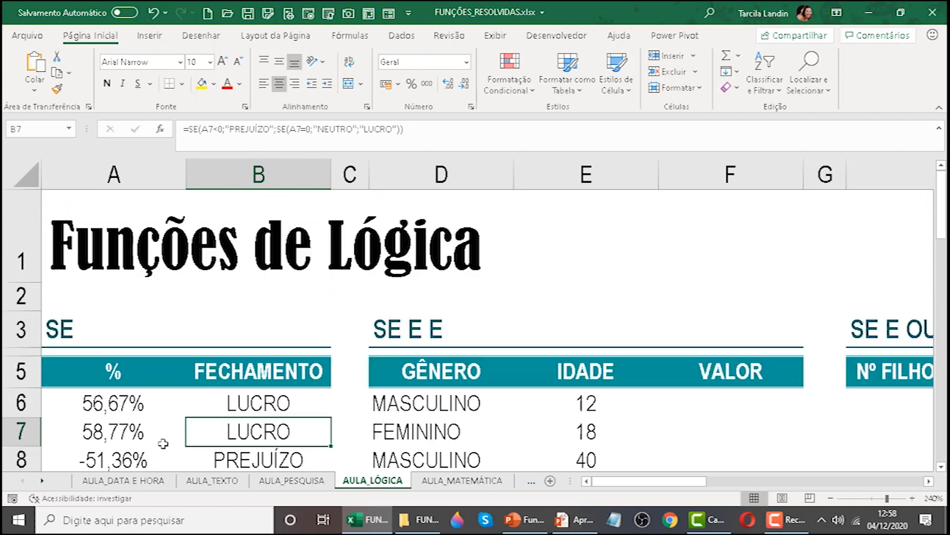
pyautogui.scroll(-2, 163, 440)
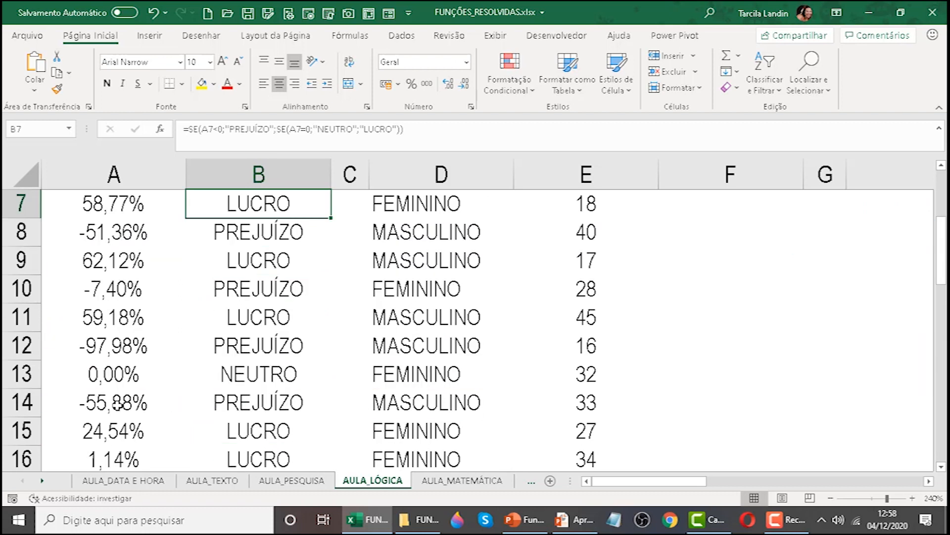
# Examine the percentages in A10, A13 and A15 alongside the nested SE formulas in B13 and B15.
pyautogui.click(117, 294)
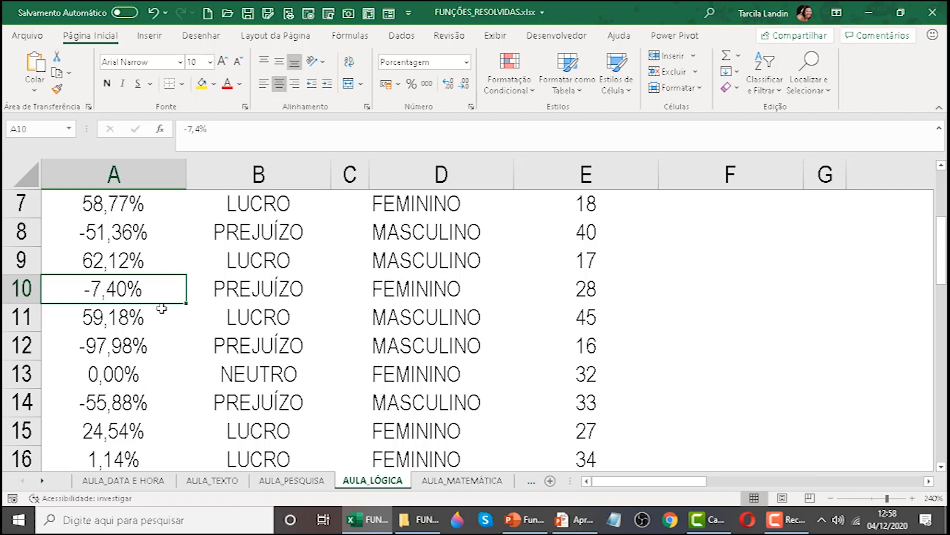
pyautogui.click(135, 373)
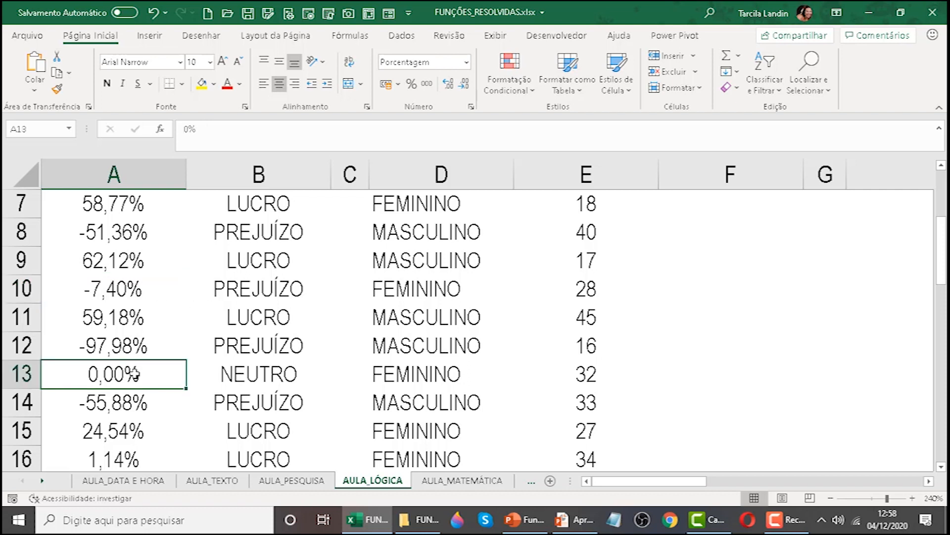
pyautogui.click(242, 374)
pyautogui.click(244, 436)
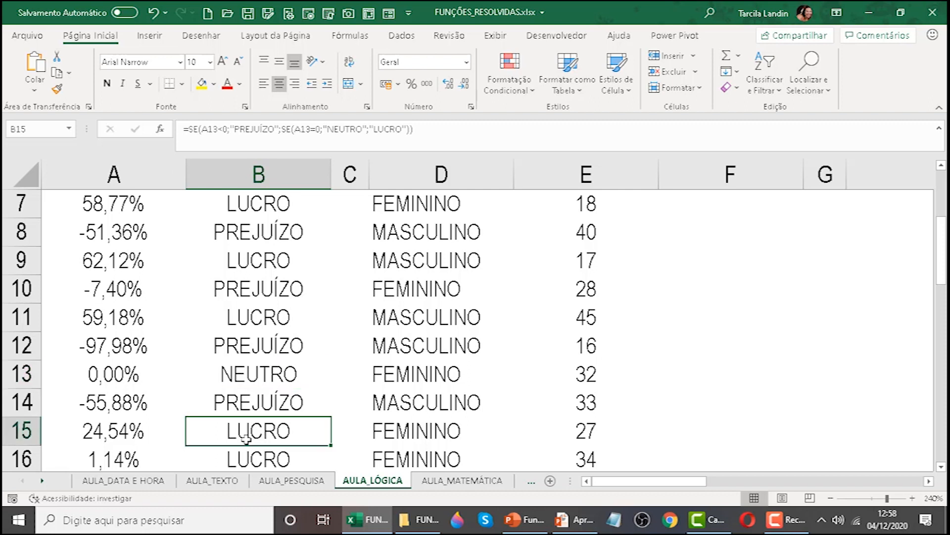
pyautogui.click(140, 431)
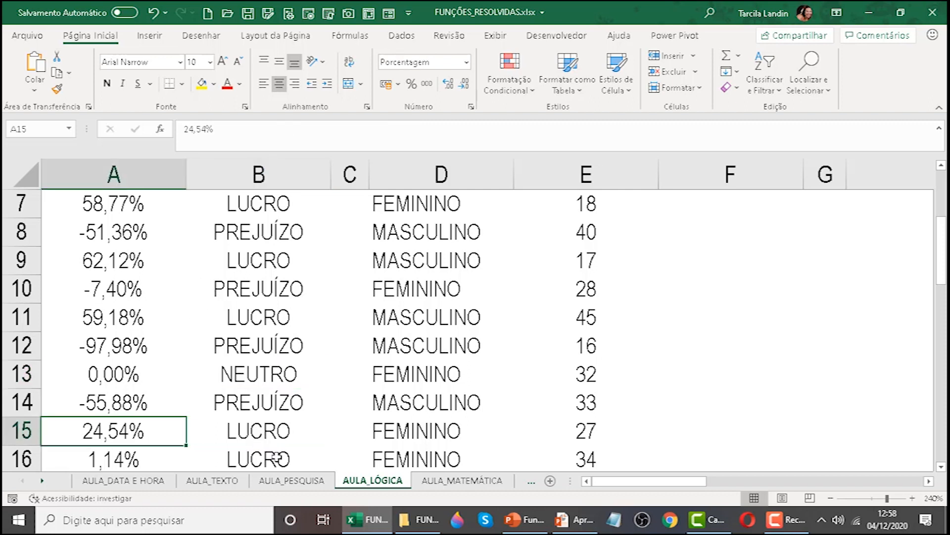
pyautogui.click(259, 426)
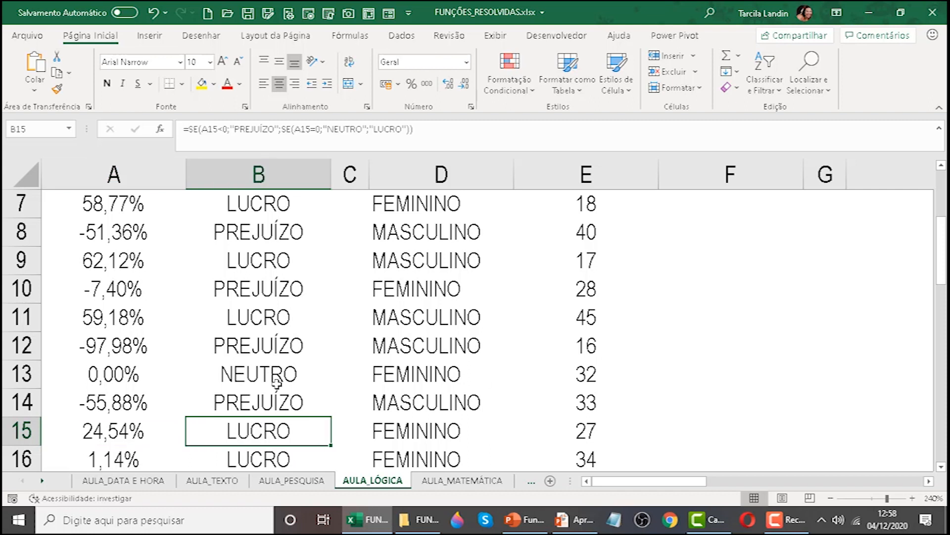
pyautogui.scroll(3, 293, 416)
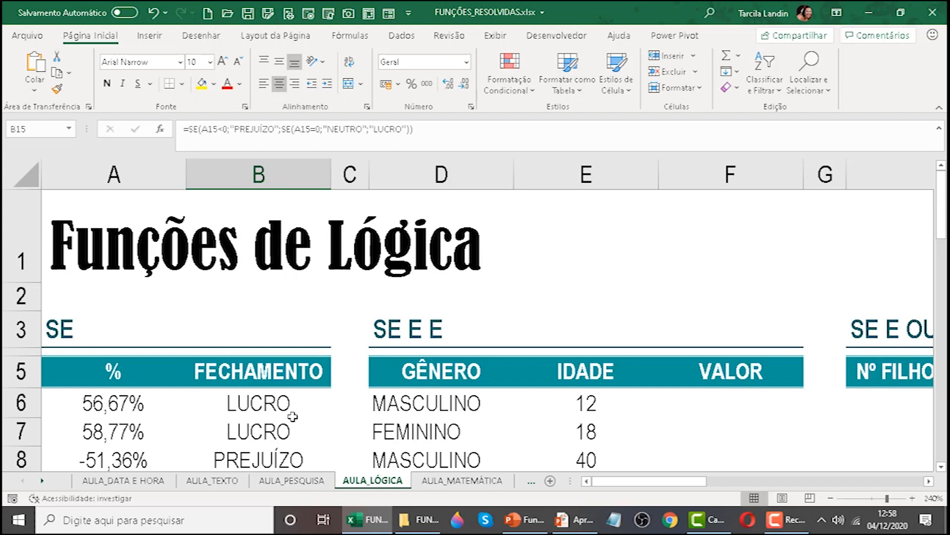
pyautogui.scroll(-2, 293, 416)
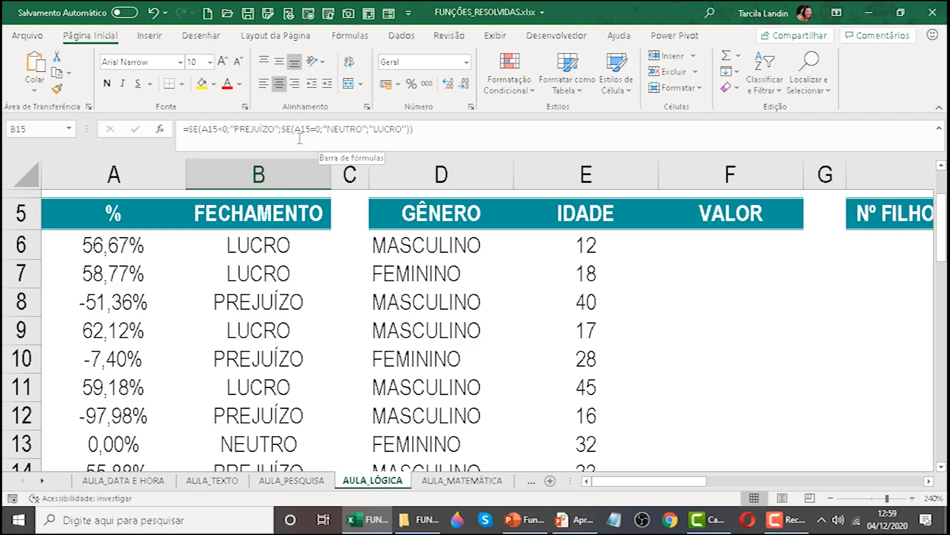
# Inspect the closing parentheses of the B15 formula and the start of the second SE in B16.
pyautogui.click(414, 132)
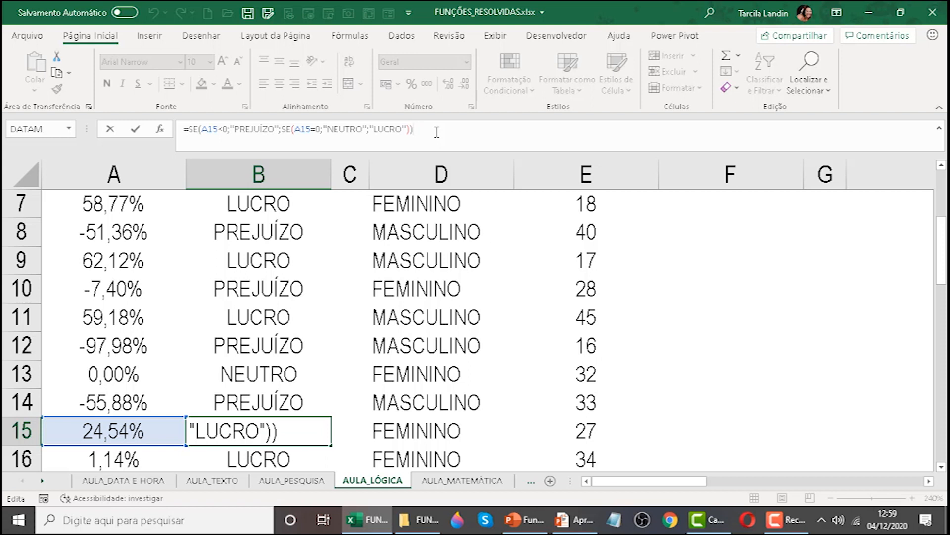
pyautogui.press('Return')
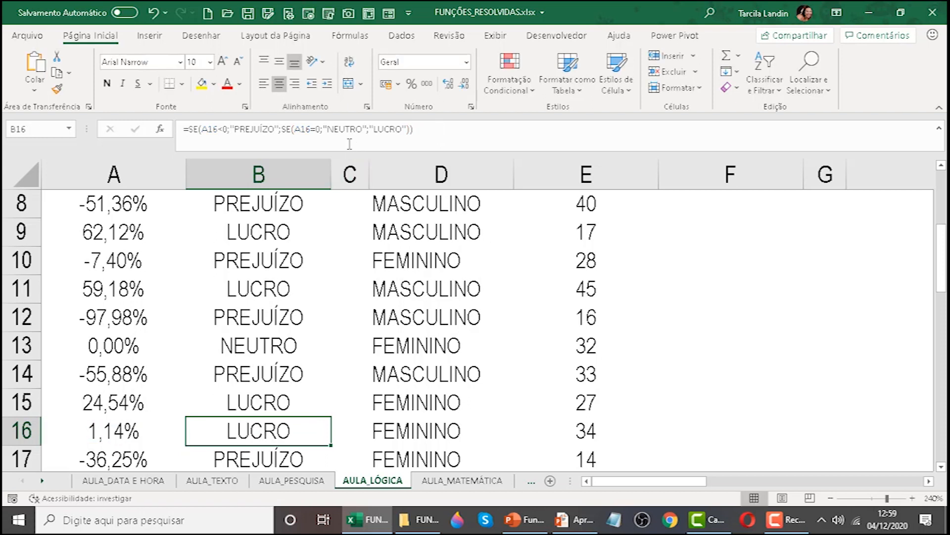
pyautogui.click(280, 129)
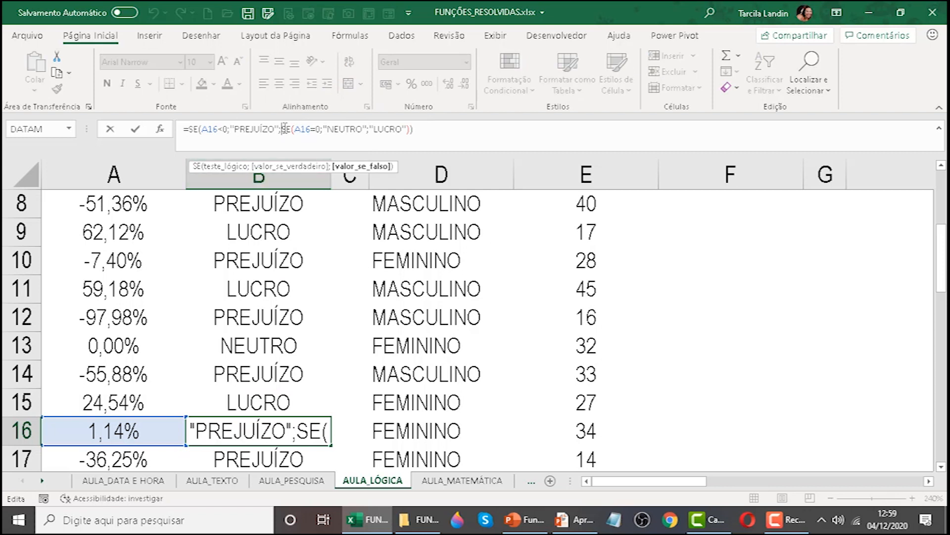
pyautogui.press('Return')
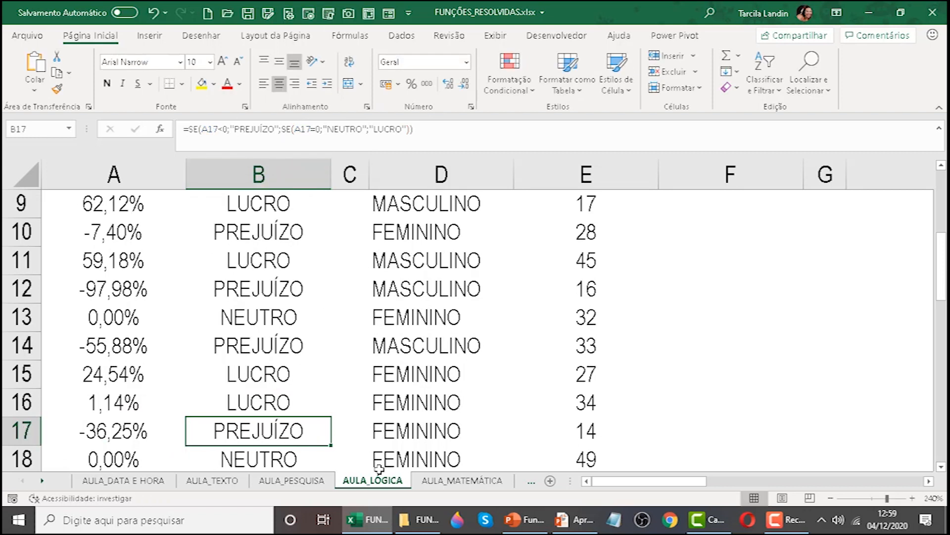
# Open the nested SE formula in B17 for editing and greatly increase the height of the formula bar.
pyautogui.scroll(1, 350, 439)
pyautogui.scroll(2, 350, 440)
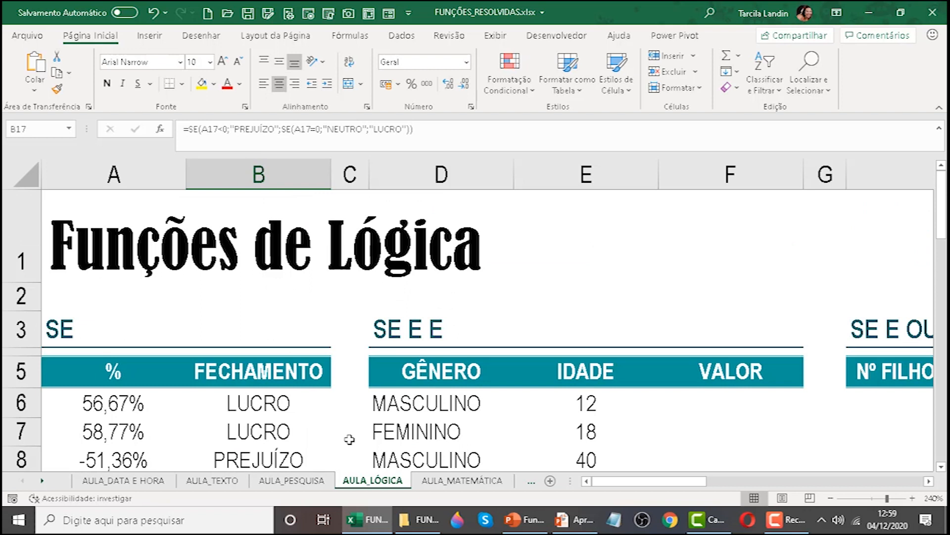
pyautogui.scroll(-1, 349, 439)
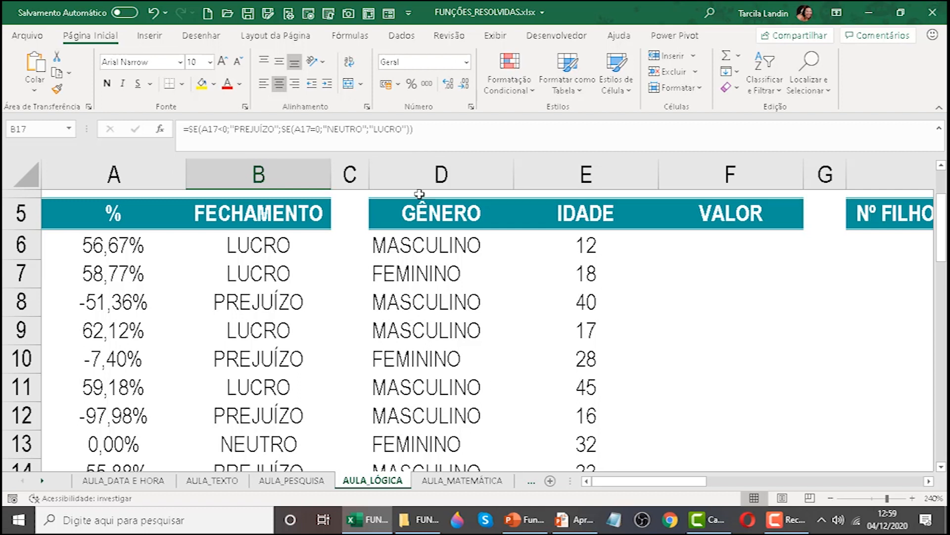
pyautogui.click(382, 149)
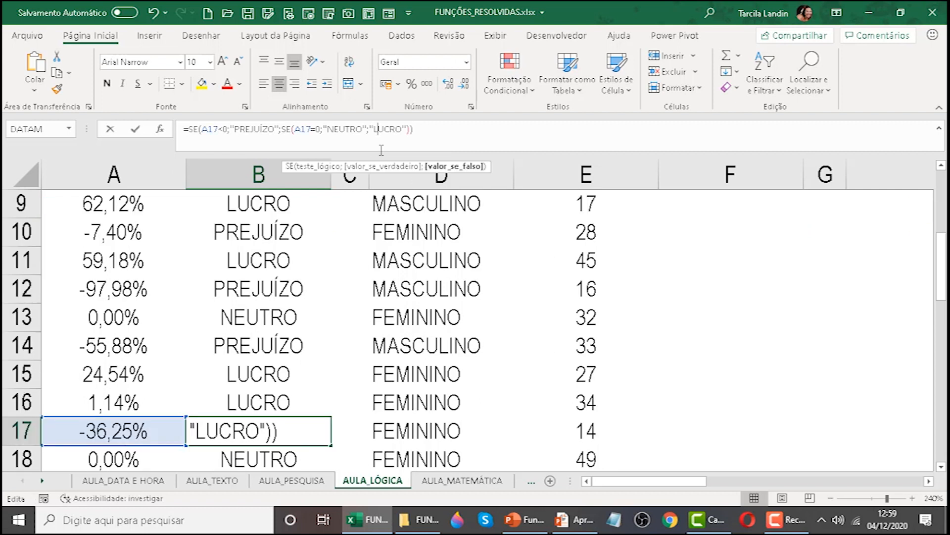
pyautogui.moveTo(385, 151); pyautogui.dragTo(391, 370)
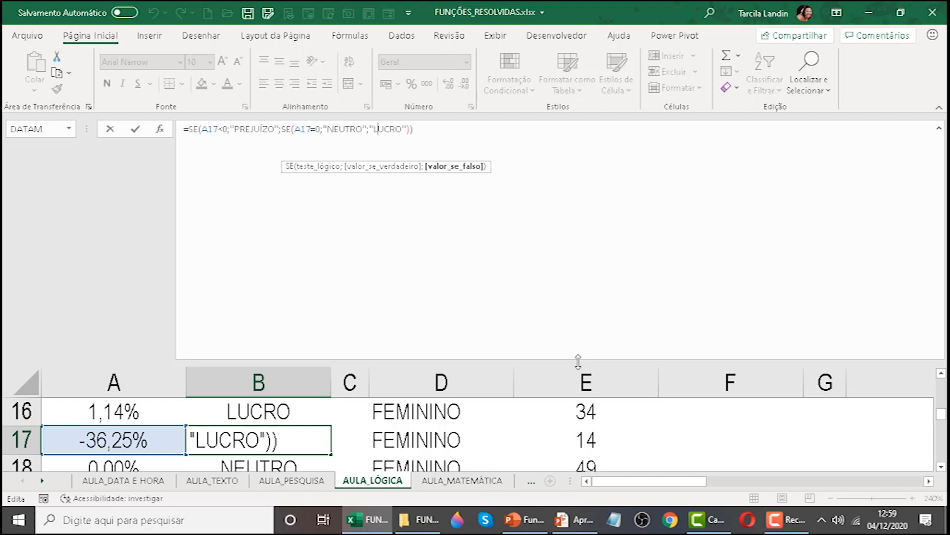
# Reduce the formula bar to a single line, finish editing the B17 formula and reselect B17.
pyautogui.moveTo(578, 361); pyautogui.dragTo(573, 187)
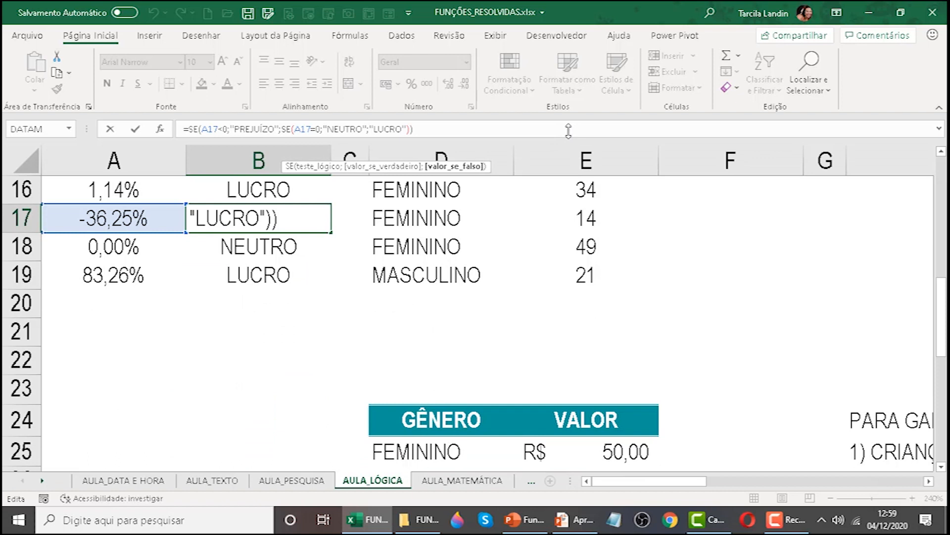
pyautogui.press('Return')
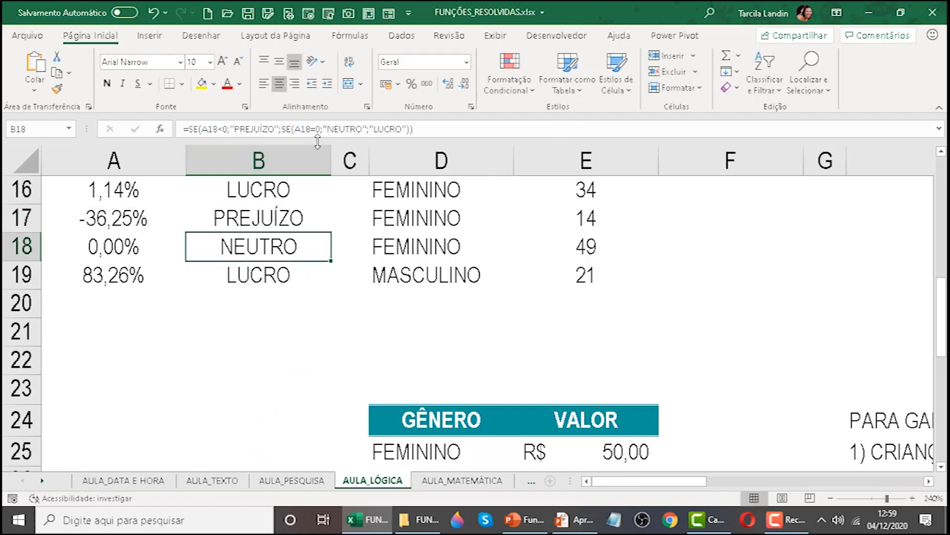
pyautogui.press('Up')
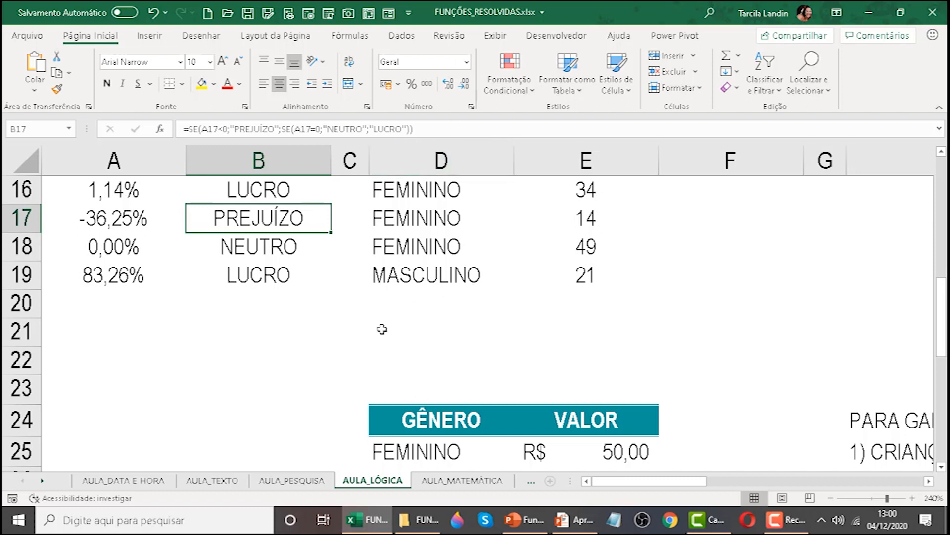
# Look over the SE table and the adjacent SE E E table, and select the SE E E heading in D3.
pyautogui.scroll(1, 381, 329)
pyautogui.scroll(4, 382, 326)
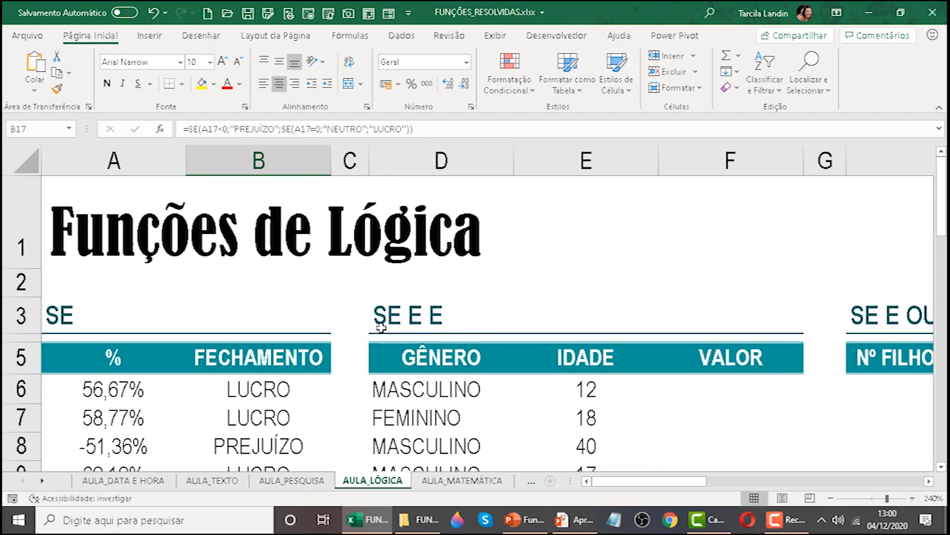
pyautogui.scroll(-1, 381, 326)
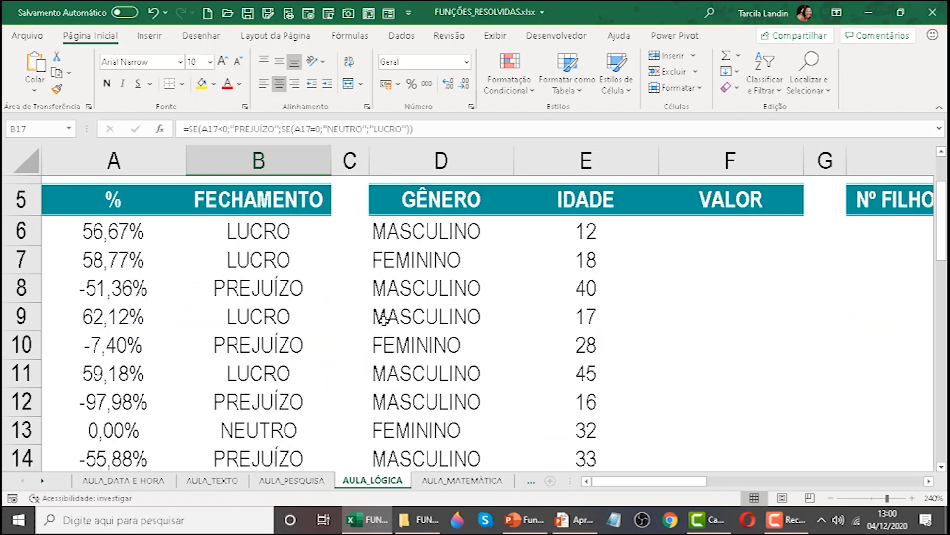
pyautogui.scroll(1, 384, 318)
pyautogui.scroll(-1, 452, 280)
pyautogui.scroll(1, 481, 222)
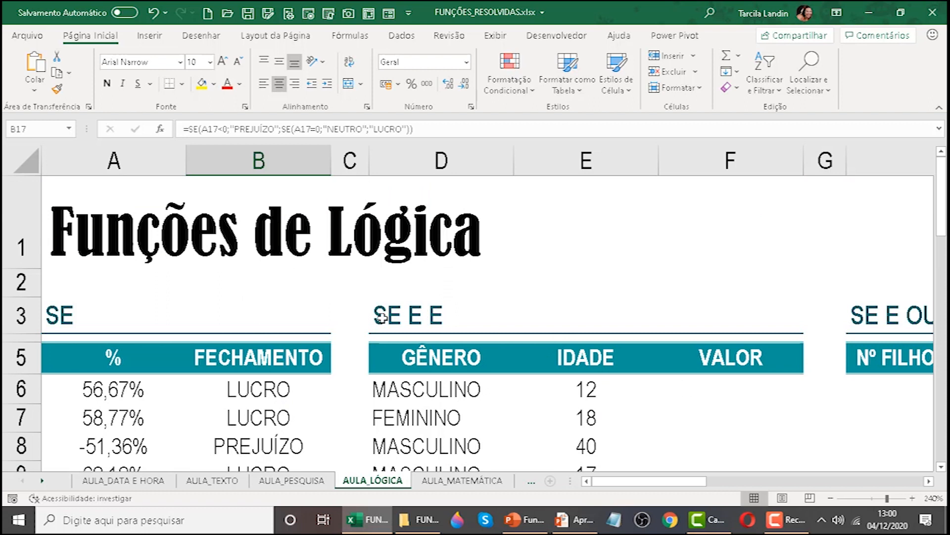
pyautogui.click(459, 391)
pyautogui.click(400, 313)
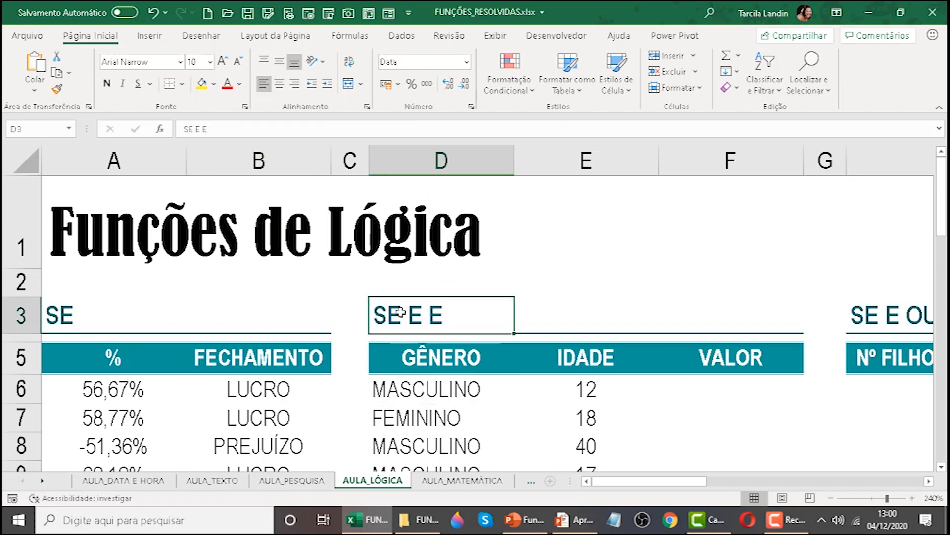